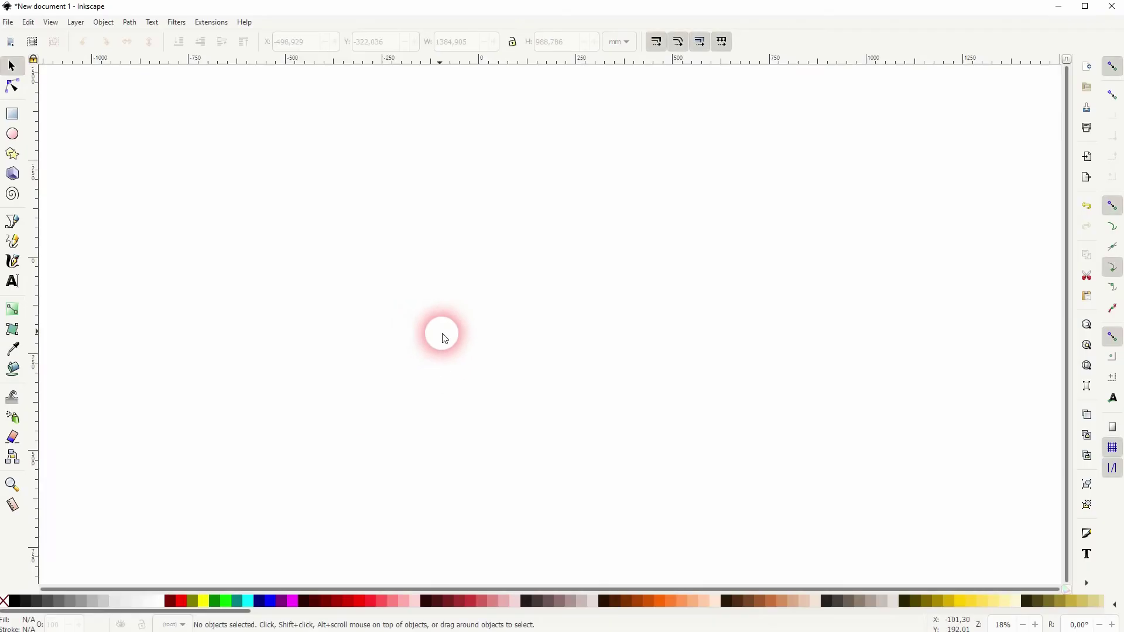
- Launch NiceCharts from Extensions > Render with chart type Pie chart and radius 200
left_click(211, 21)
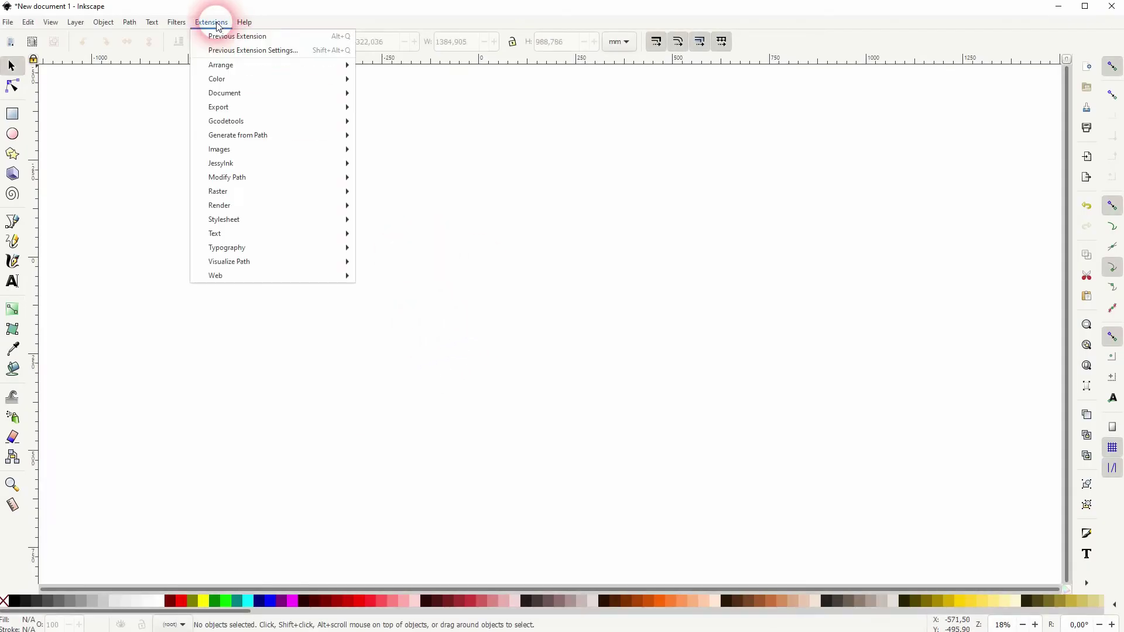
mouse_move(220, 206)
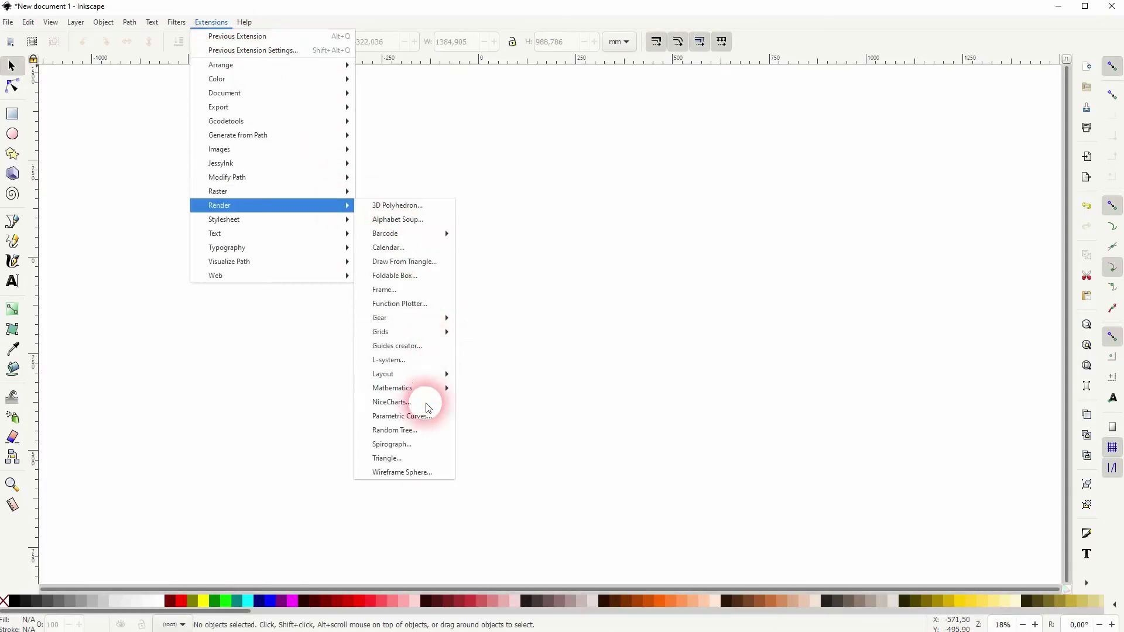
left_click(419, 408)
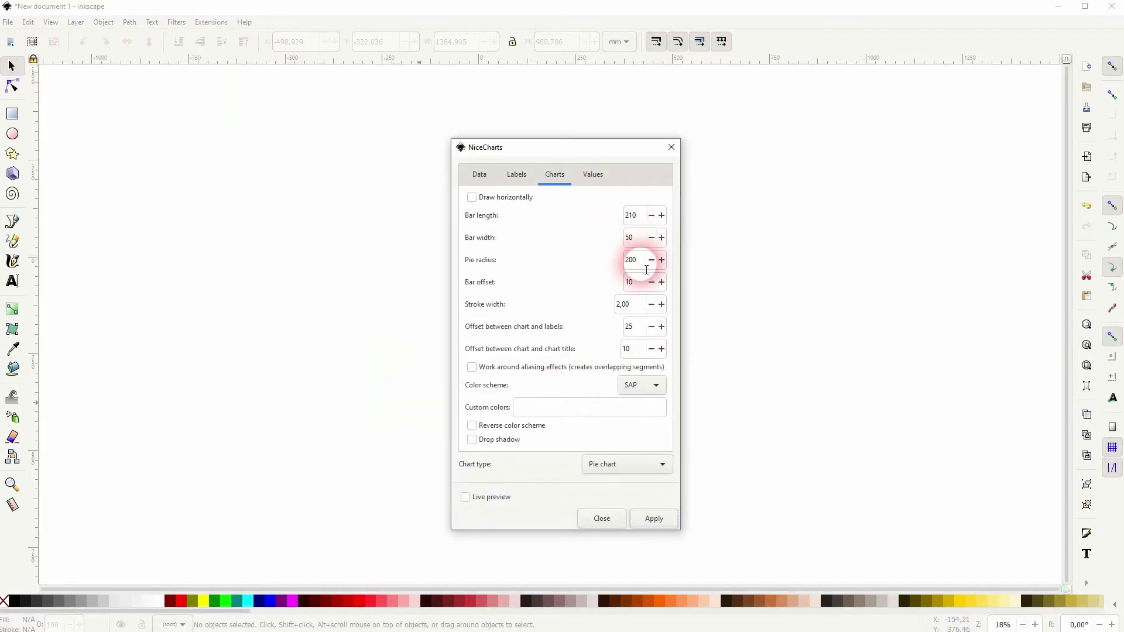
double_click(626, 261)
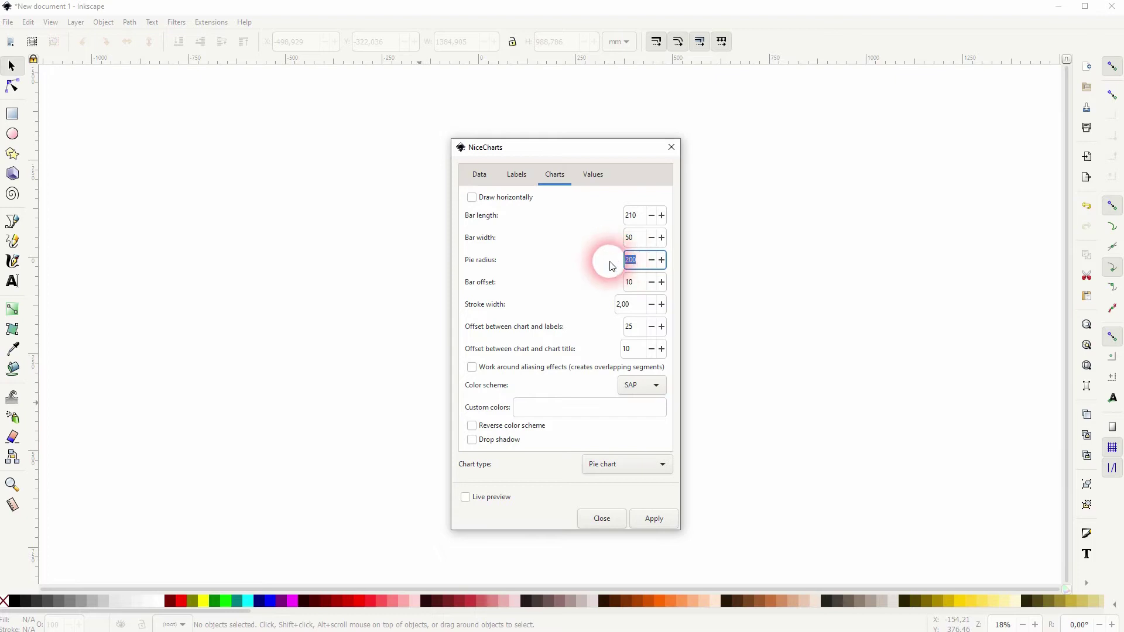
left_click(646, 465)
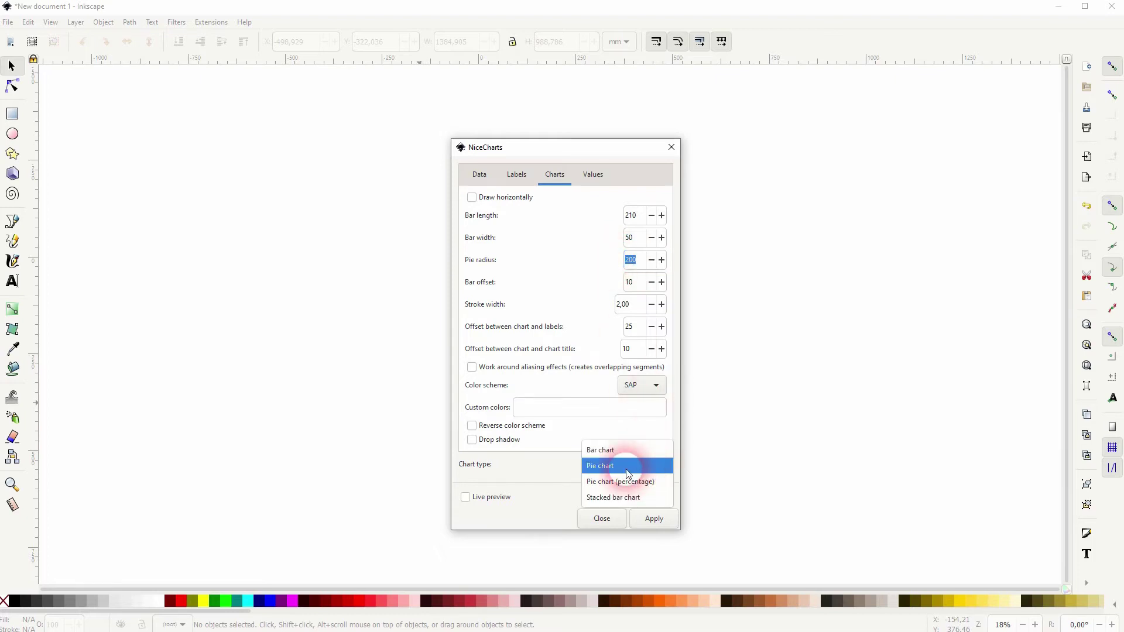
left_click(627, 467)
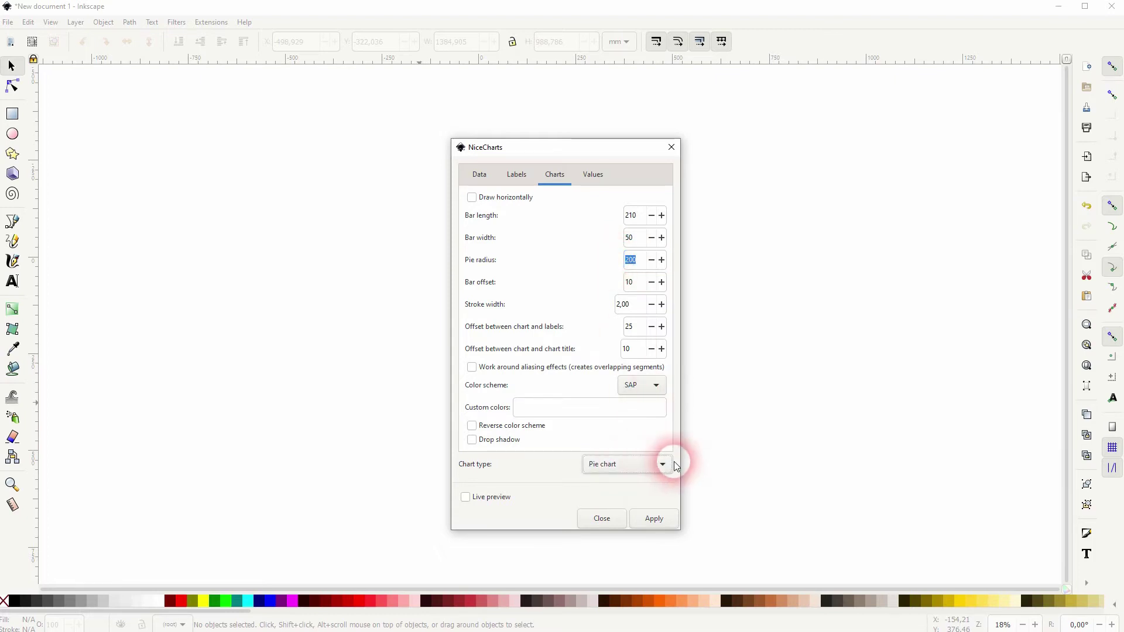
- Turn on Live preview, move the dialog aside and set the label offset to 50
left_click(481, 499)
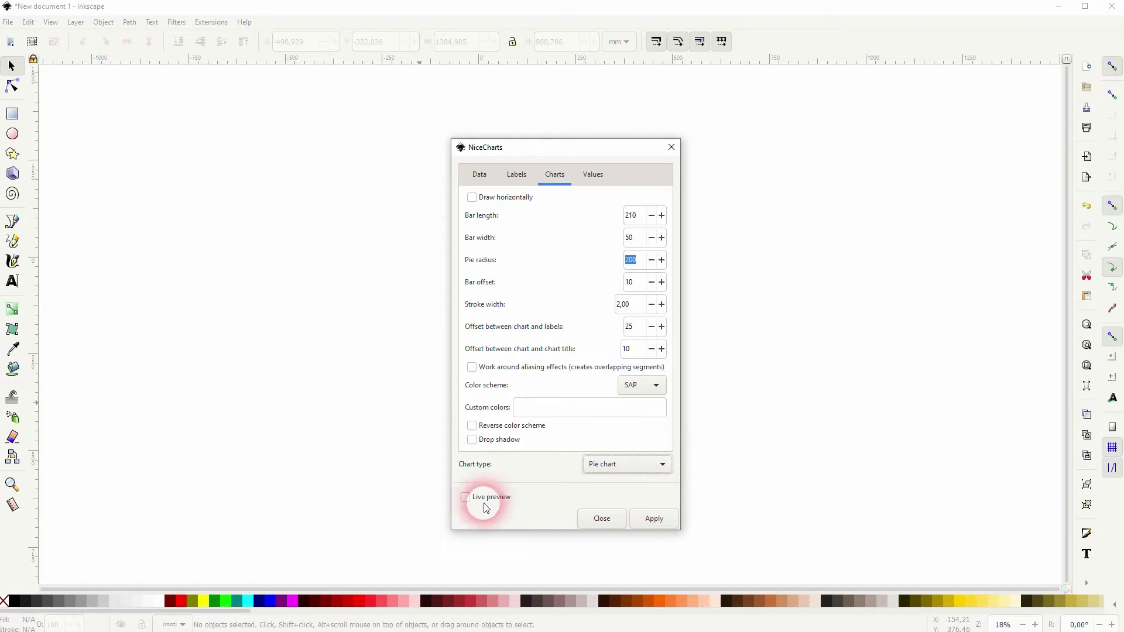
left_click_drag(549, 153, 848, 122)
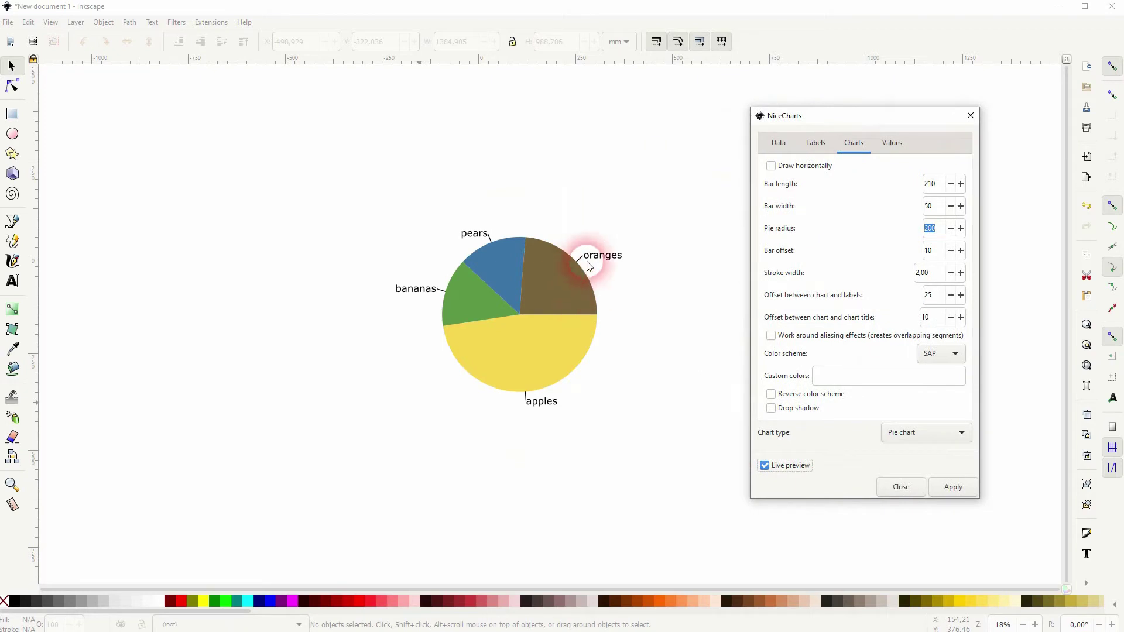
left_click(923, 296)
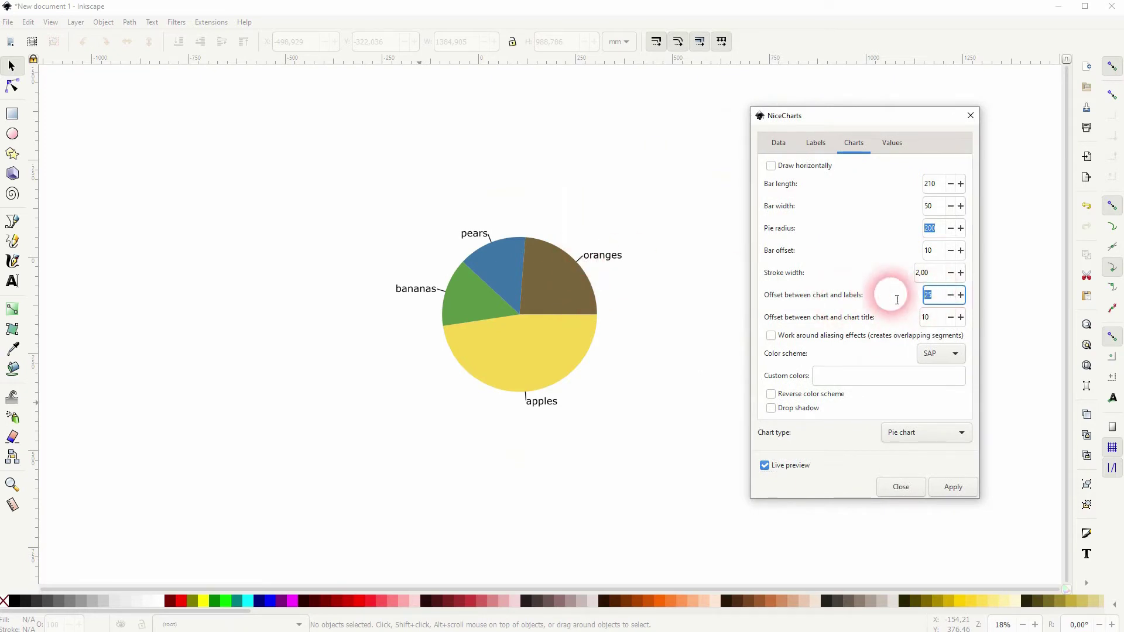
type("50")
left_click(931, 318)
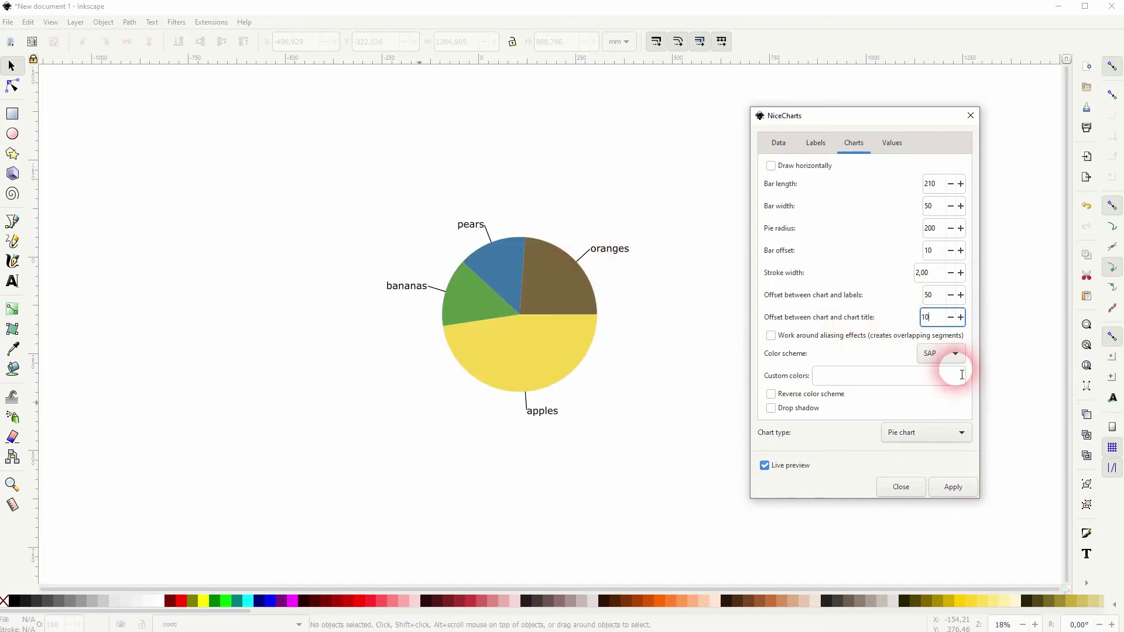
- Try other colour schemes and Reverse colours, then revert to SAP with normal order
left_click(948, 356)
left_click(938, 293)
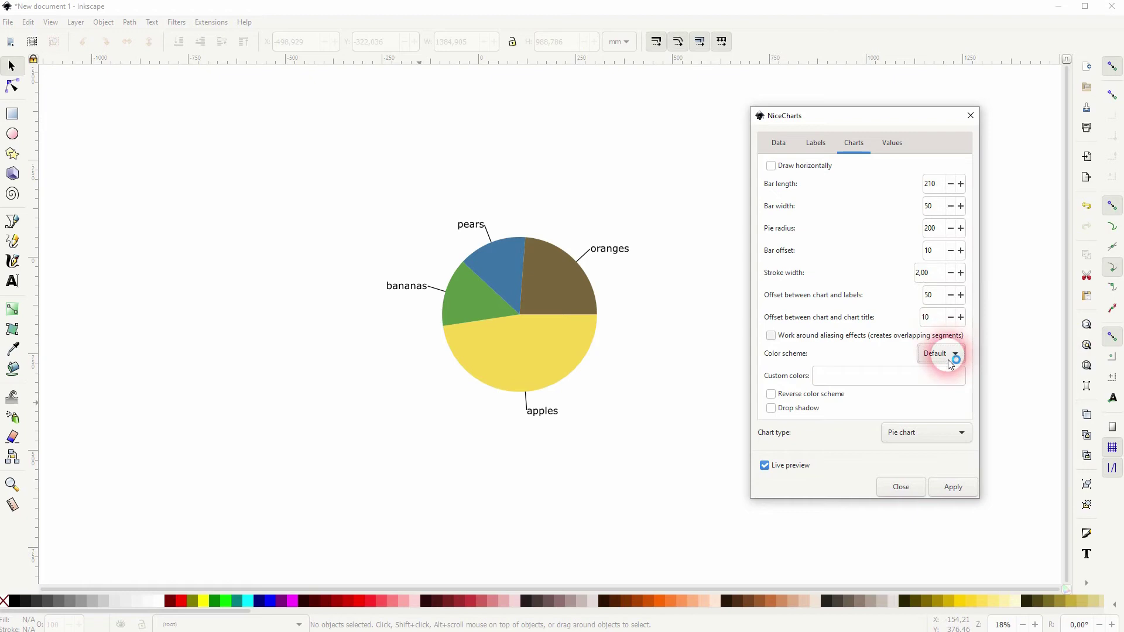
left_click(948, 355)
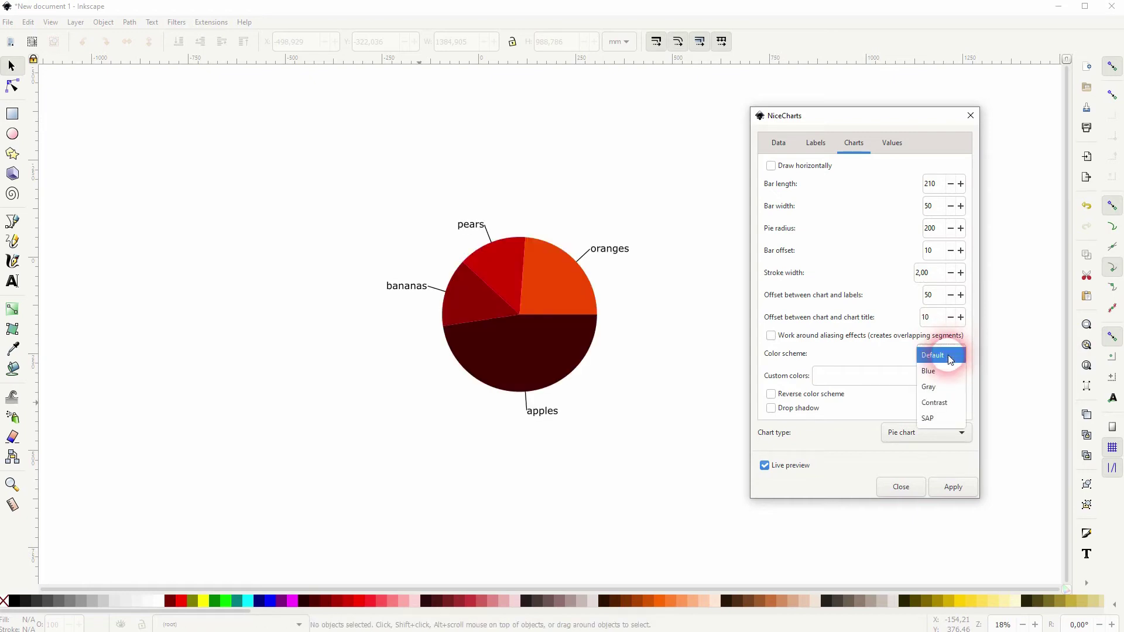
left_click(934, 418)
left_click(854, 385)
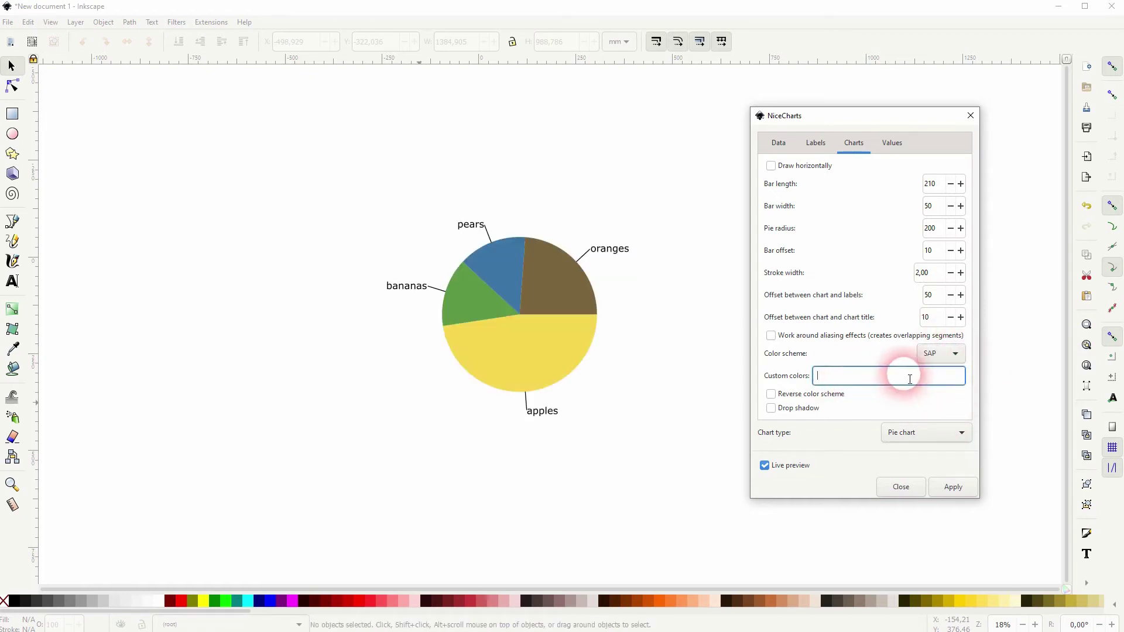
left_click(772, 394)
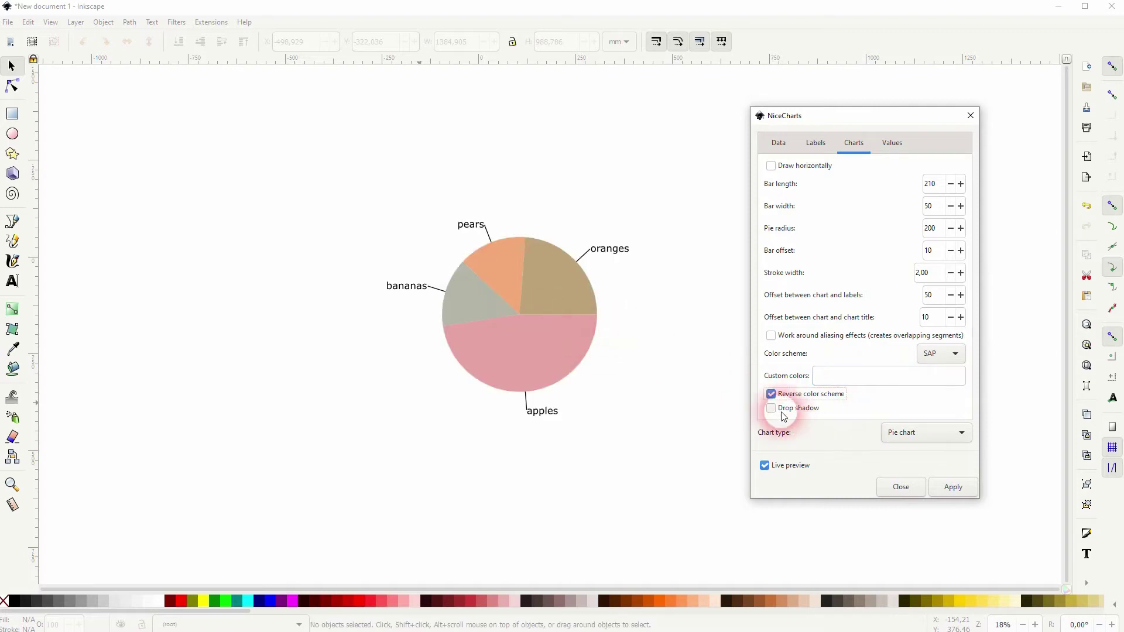
left_click(772, 394)
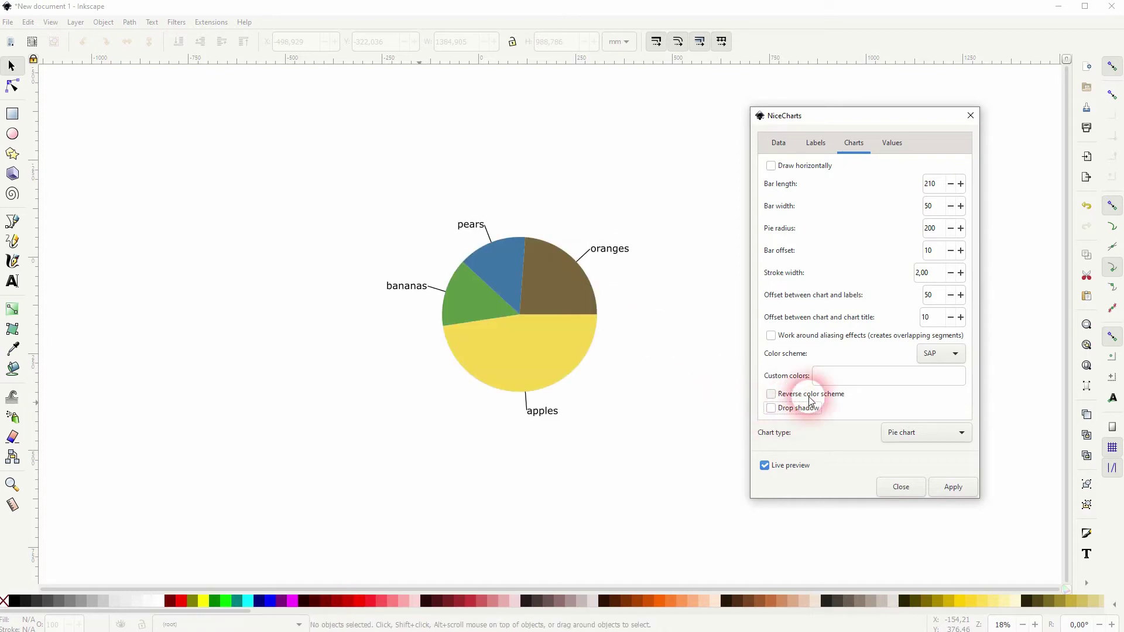
- Enable Show values and raise the label font size to 35, keeping black text
left_click(890, 143)
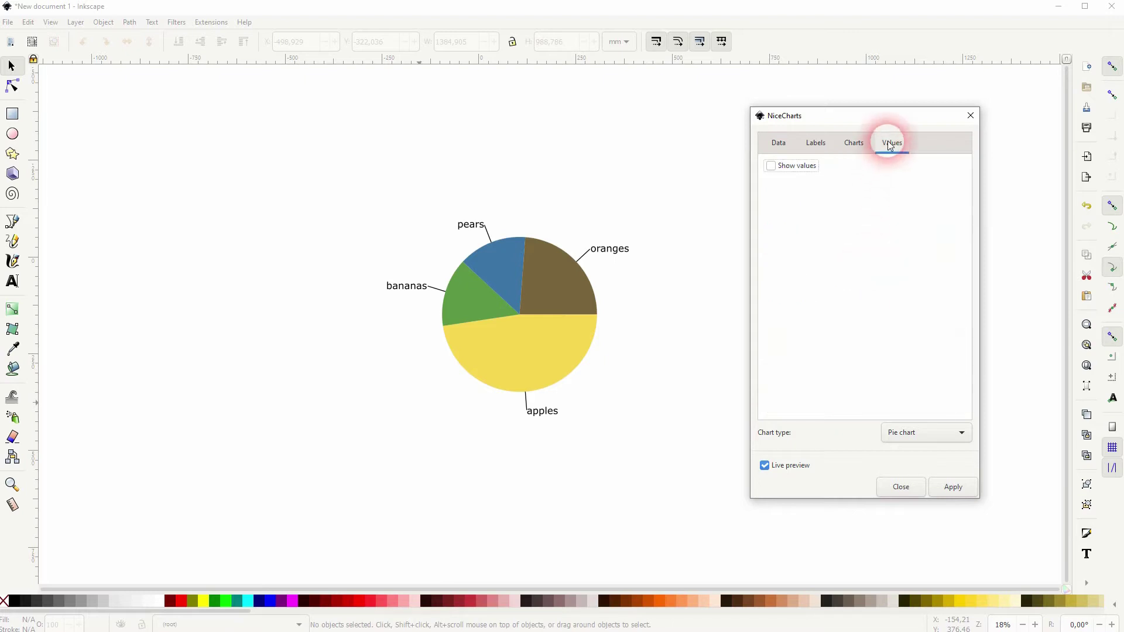
left_click(803, 167)
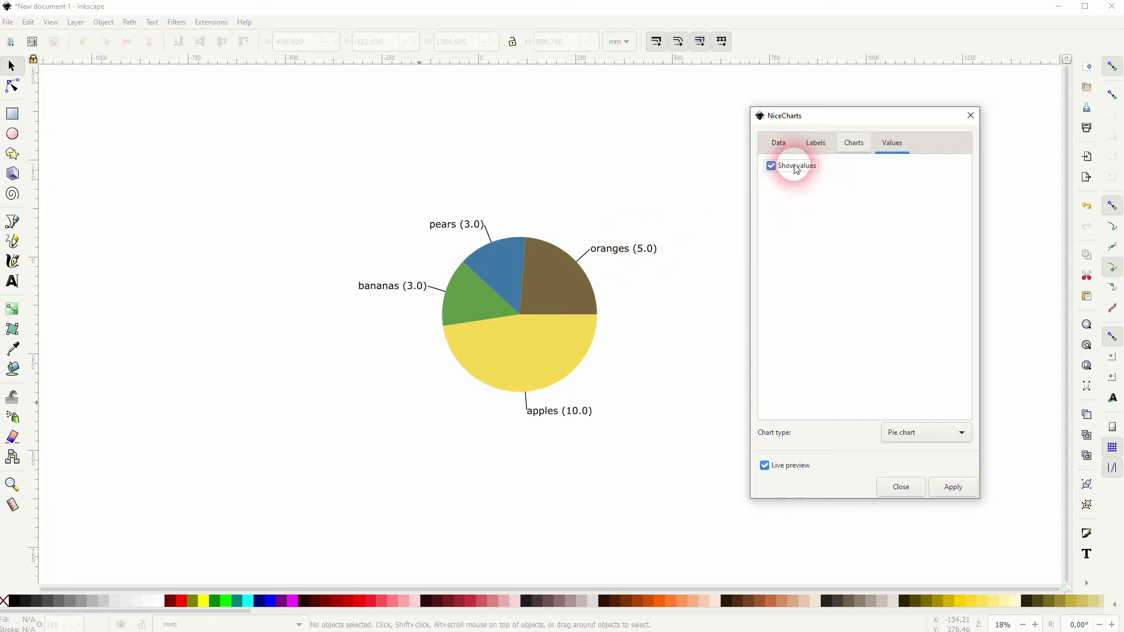
left_click(810, 150)
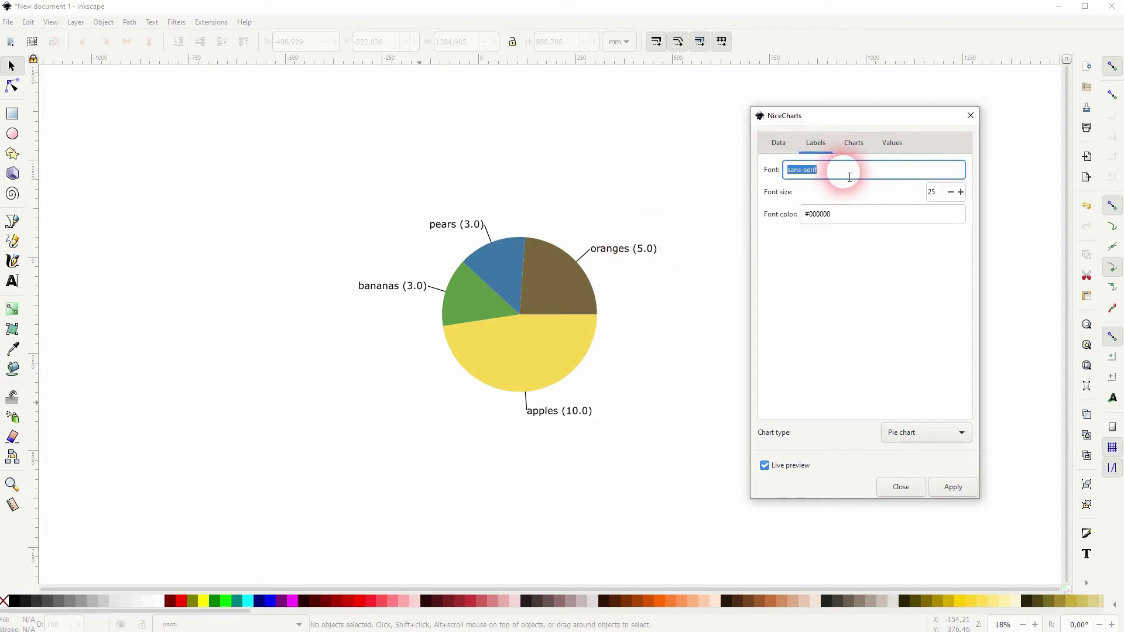
left_click(931, 193)
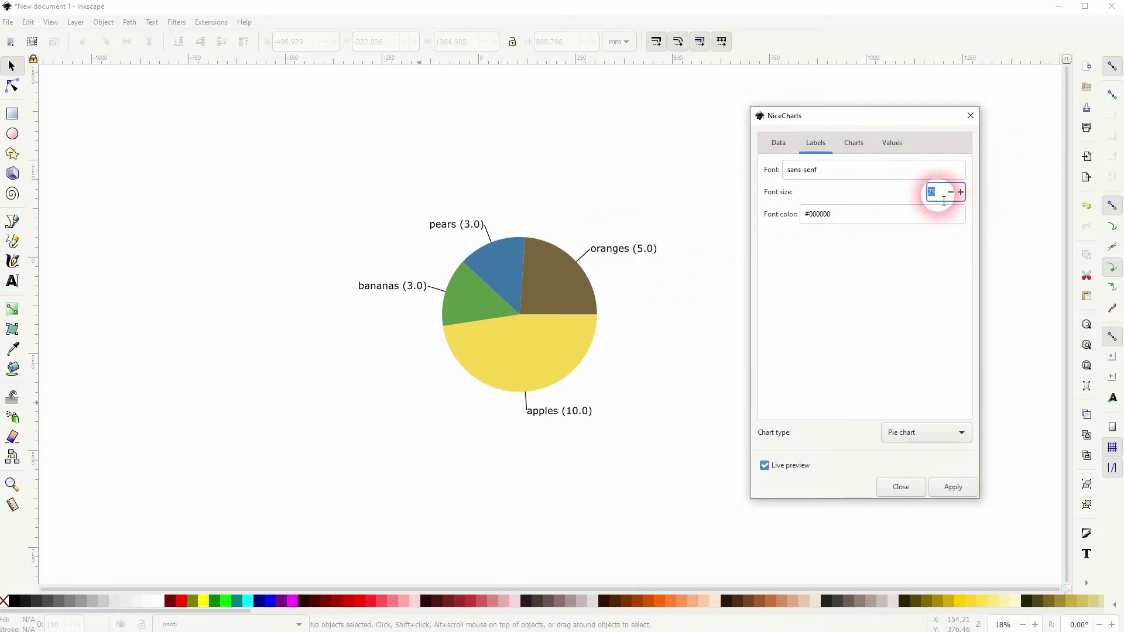
type("35")
left_click(898, 213)
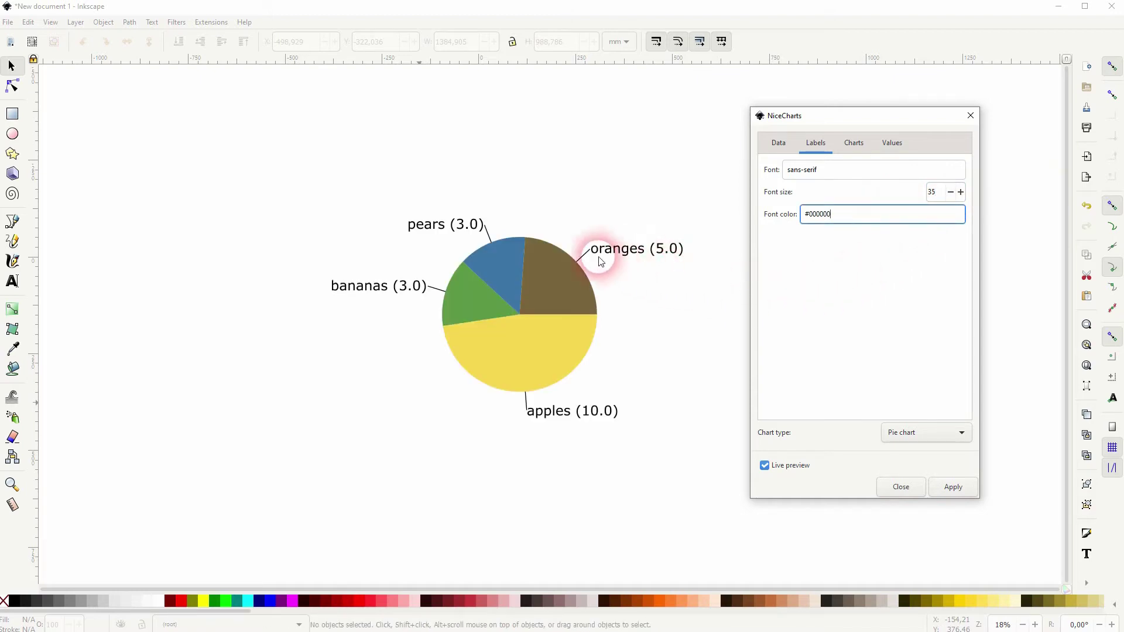
left_click_drag(861, 219, 765, 220)
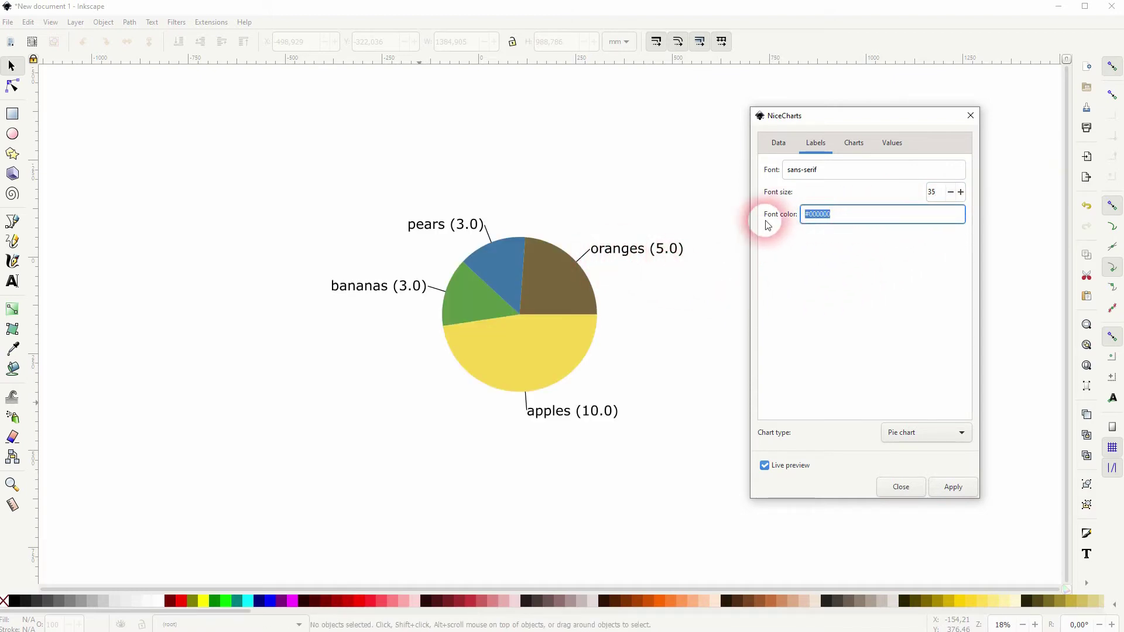
- Edit the Direct input fruit data so it ends with a trailing comma
left_click(776, 144)
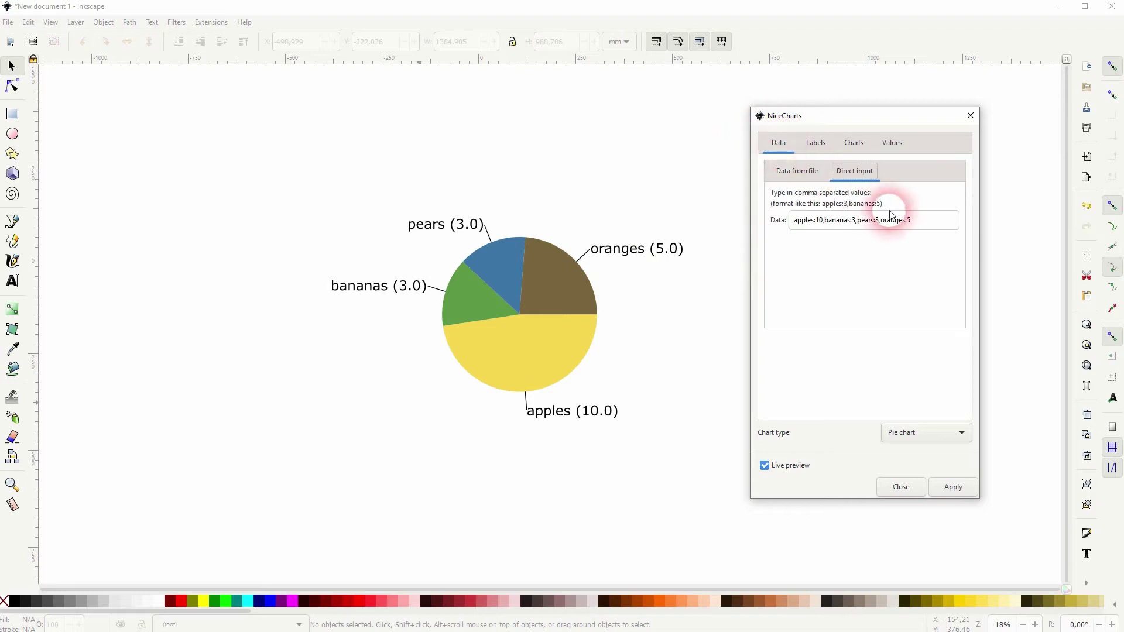
left_click(786, 171)
left_click(854, 173)
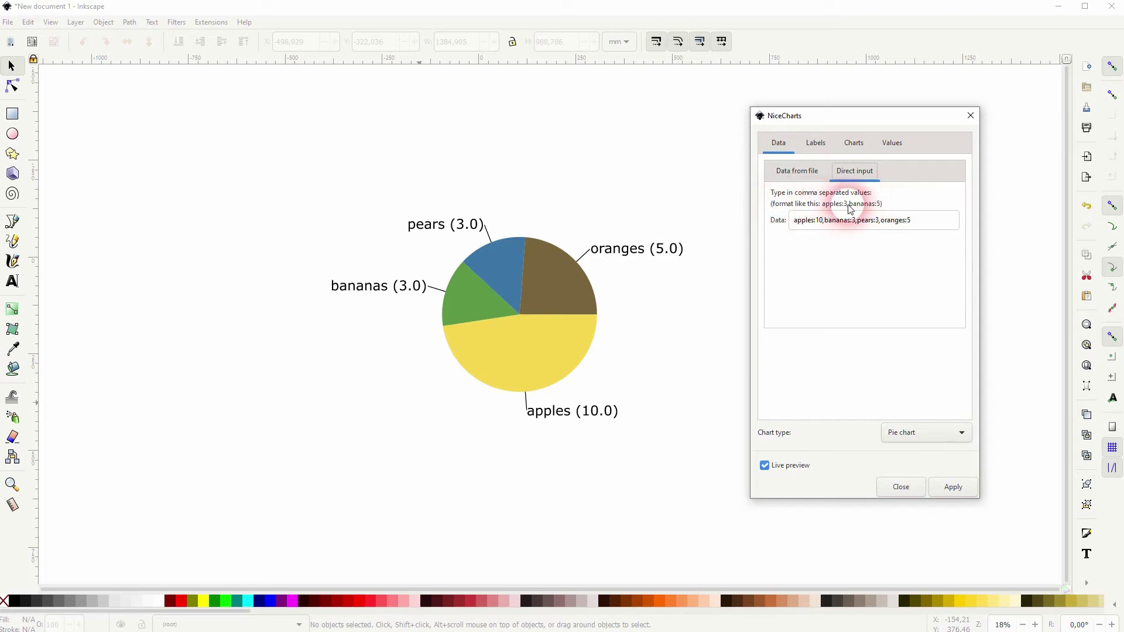
left_click(825, 228)
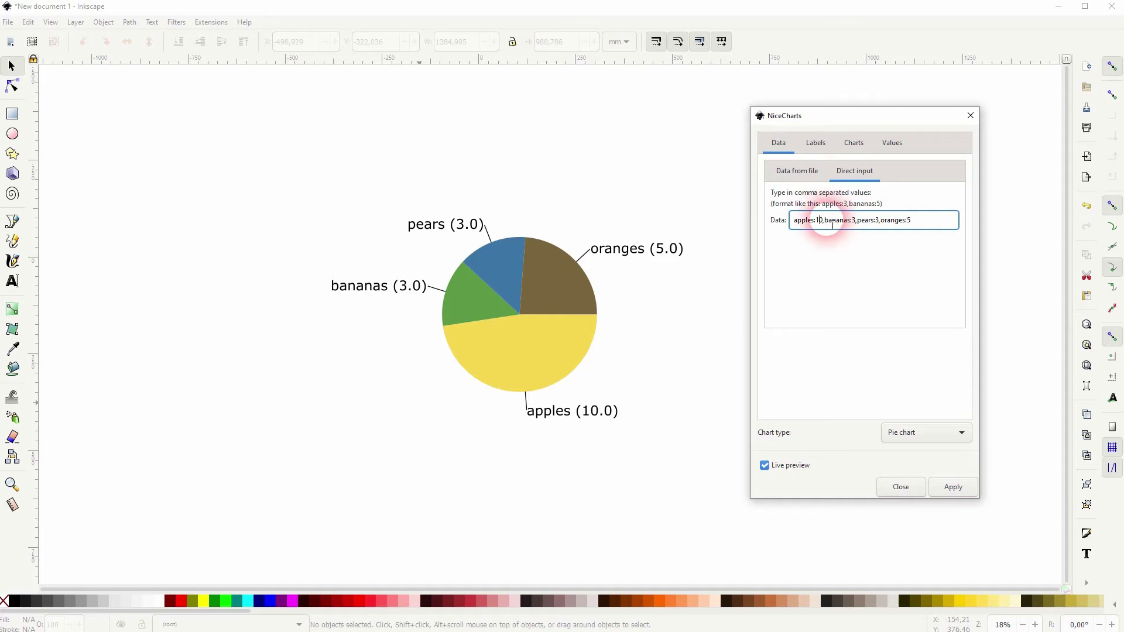
left_click_drag(824, 221, 911, 234)
left_click(917, 223)
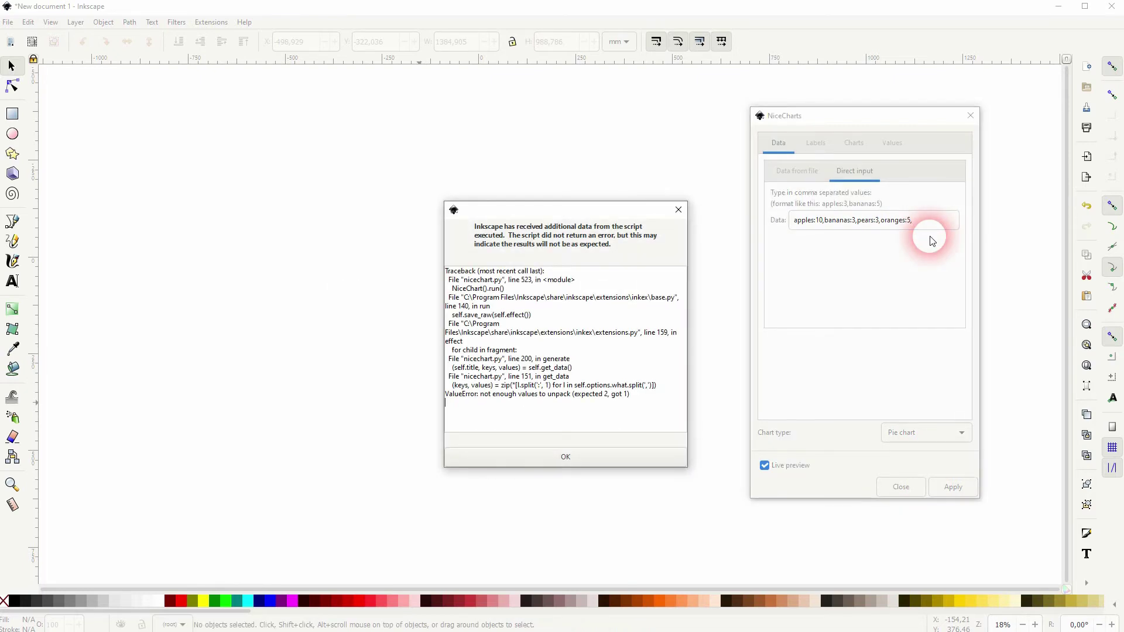
- Dismiss the error report, edit the data values and toggle the live preview on and off
left_click(577, 460)
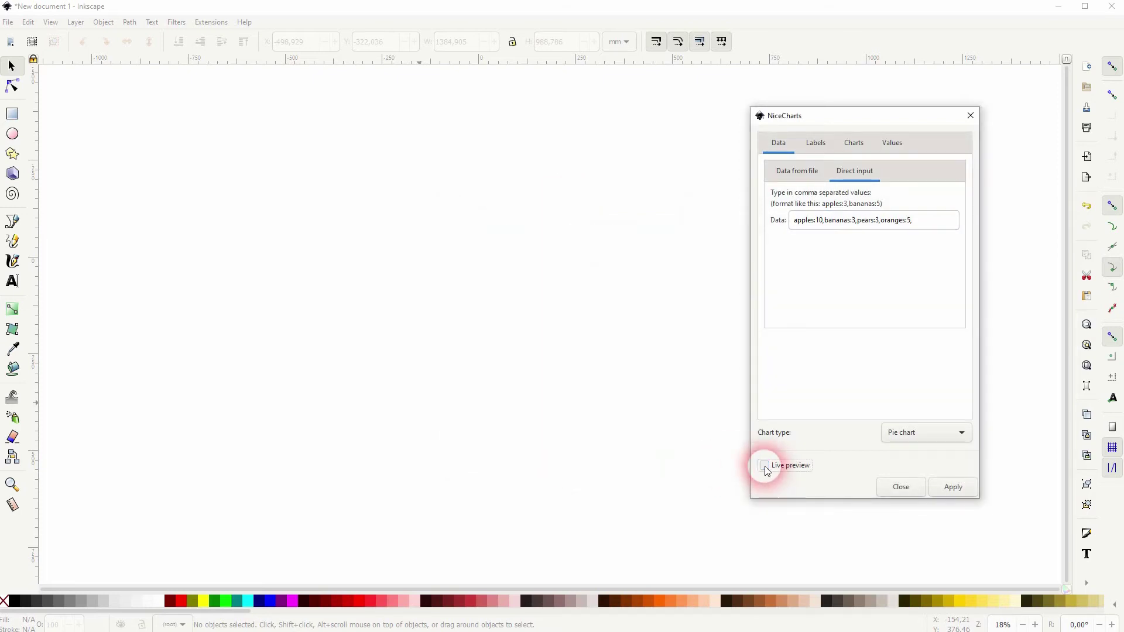
left_click(905, 224)
type("strawberries:12")
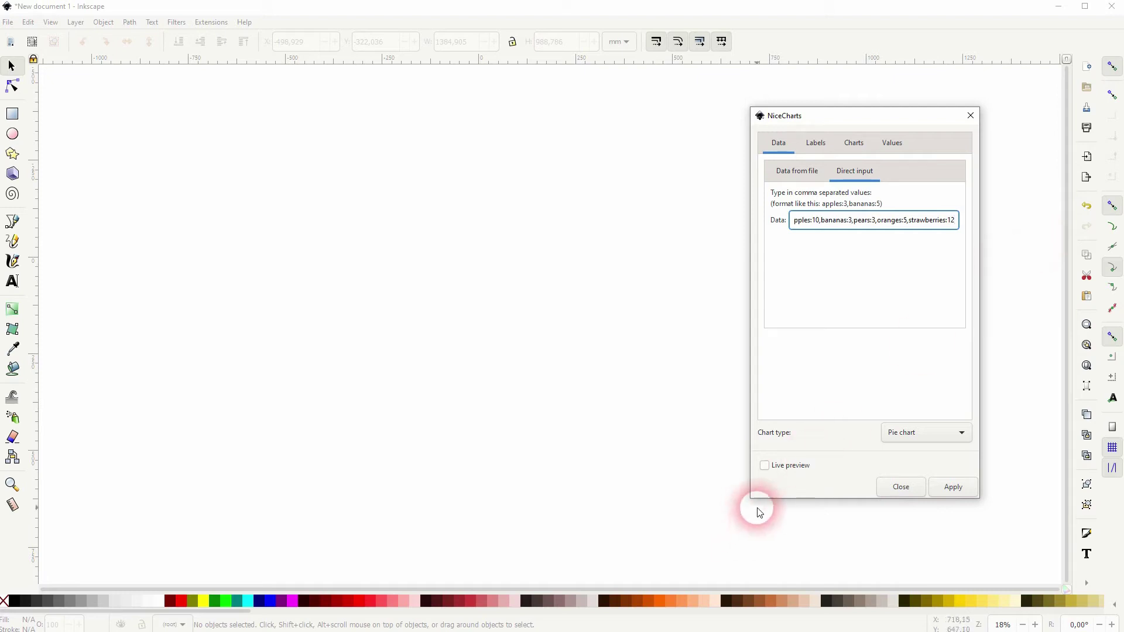
left_click(778, 472)
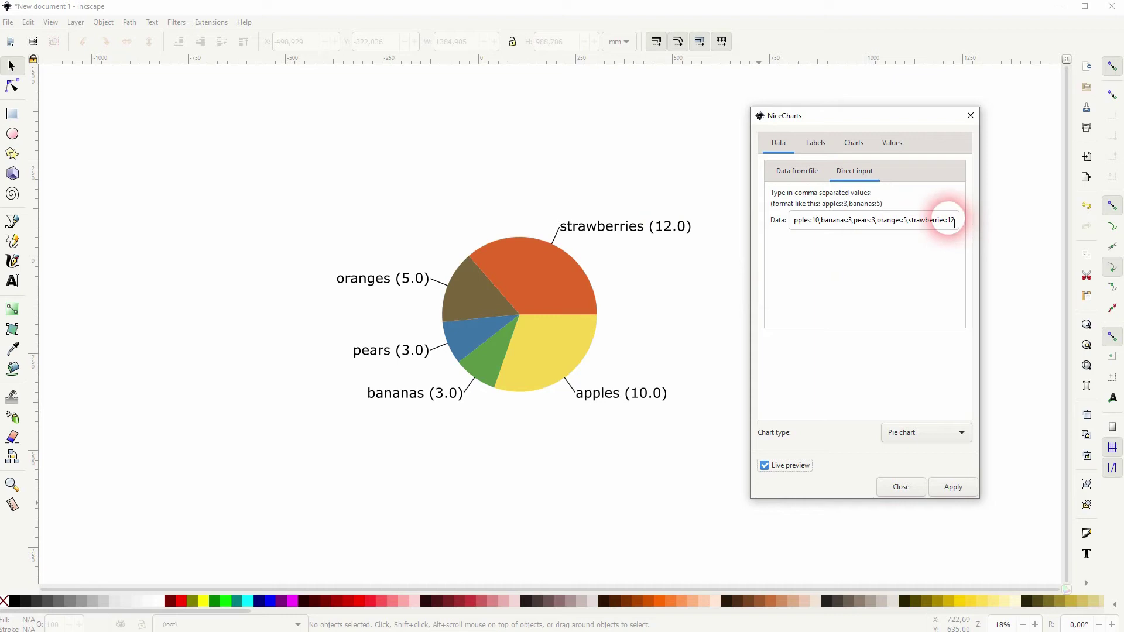
left_click(790, 466)
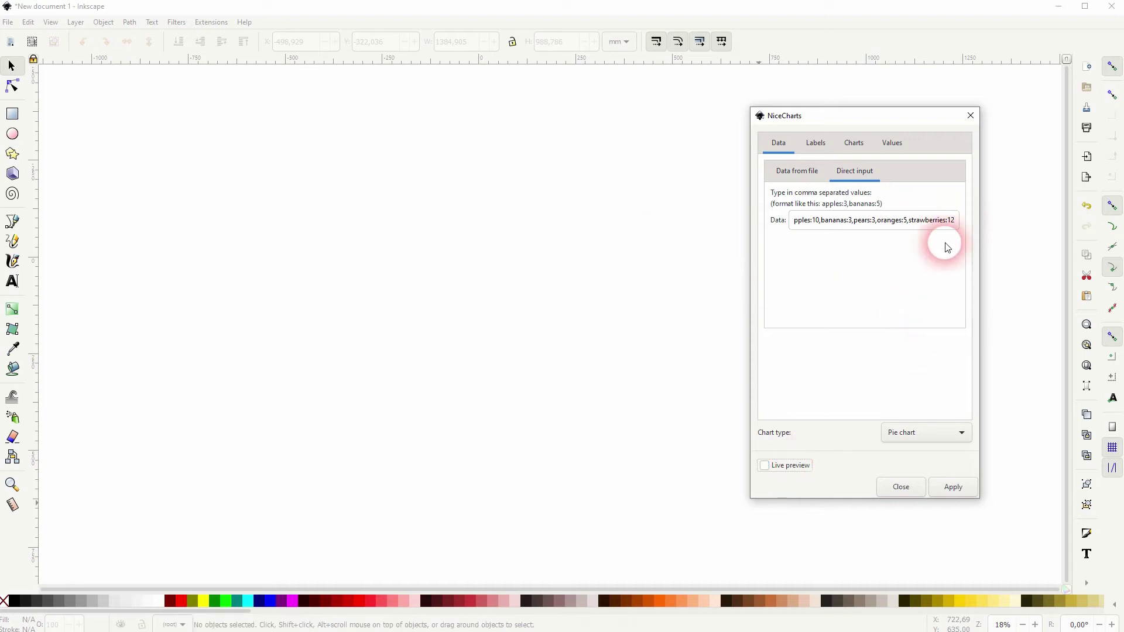
- Add strawberries 6 to the data, apply the five-slice chart and close NiceCharts
left_click(955, 220)
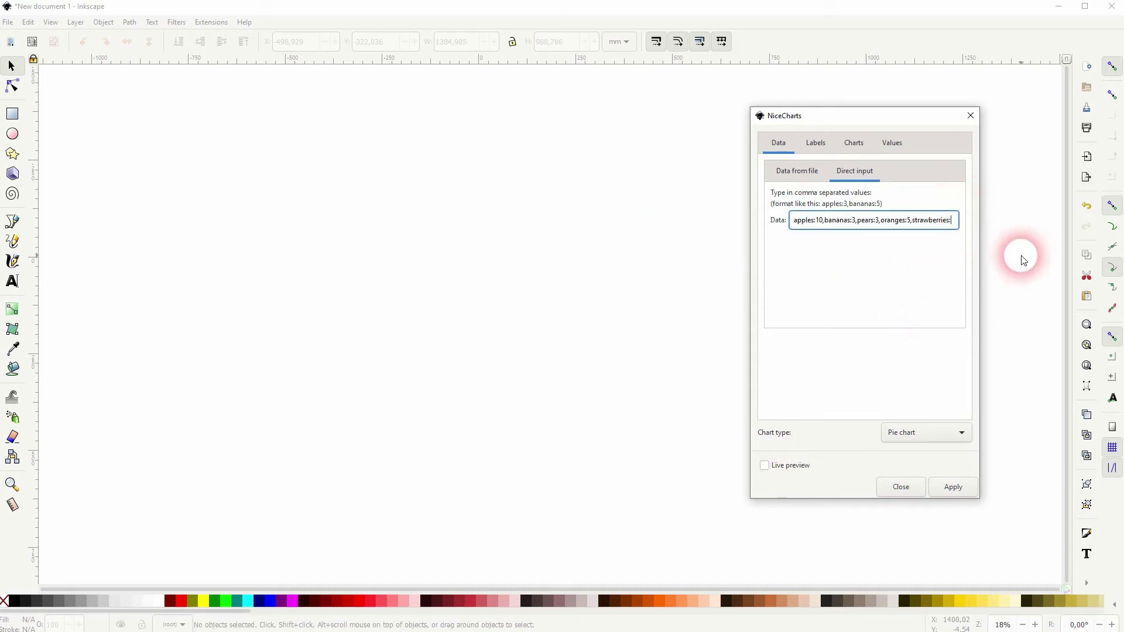
left_click(792, 468)
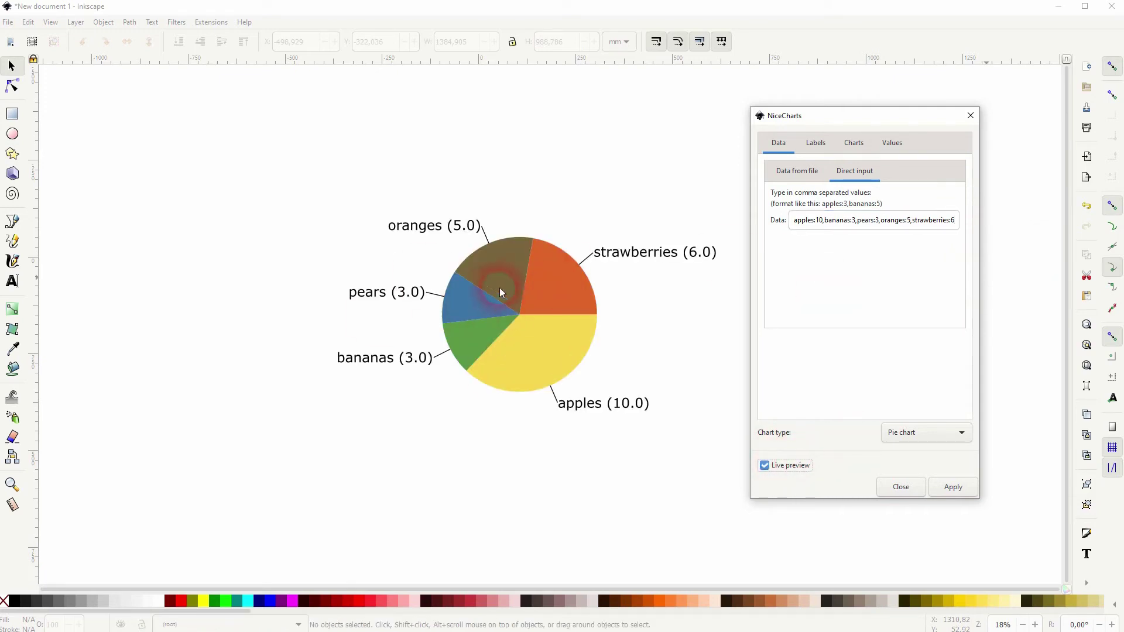
left_click(957, 486)
left_click(970, 116)
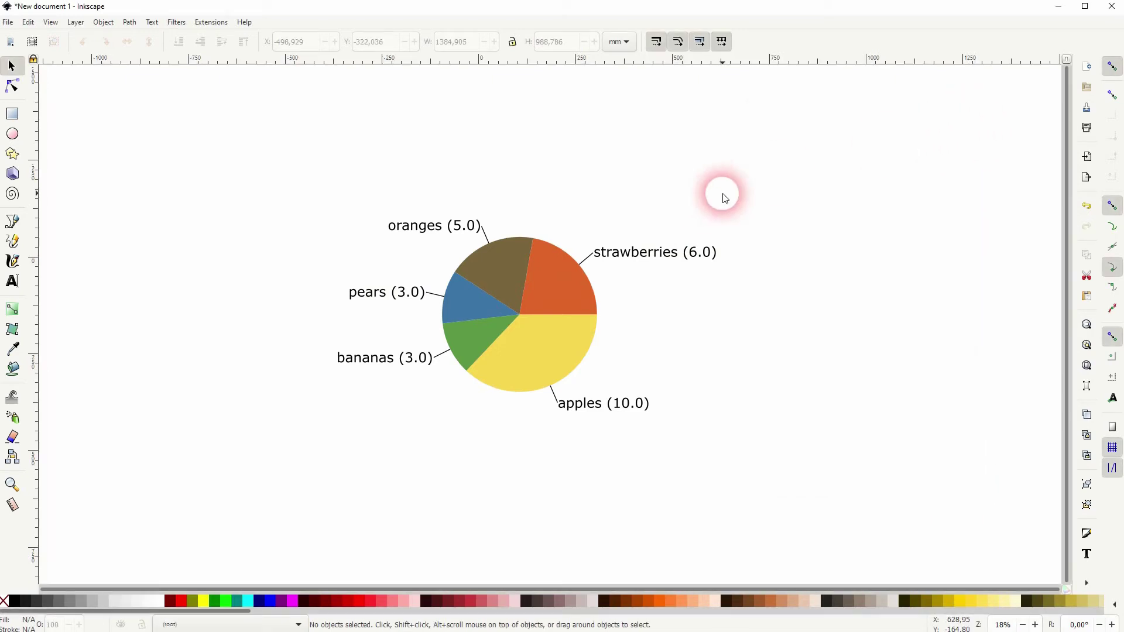
left_click(567, 292)
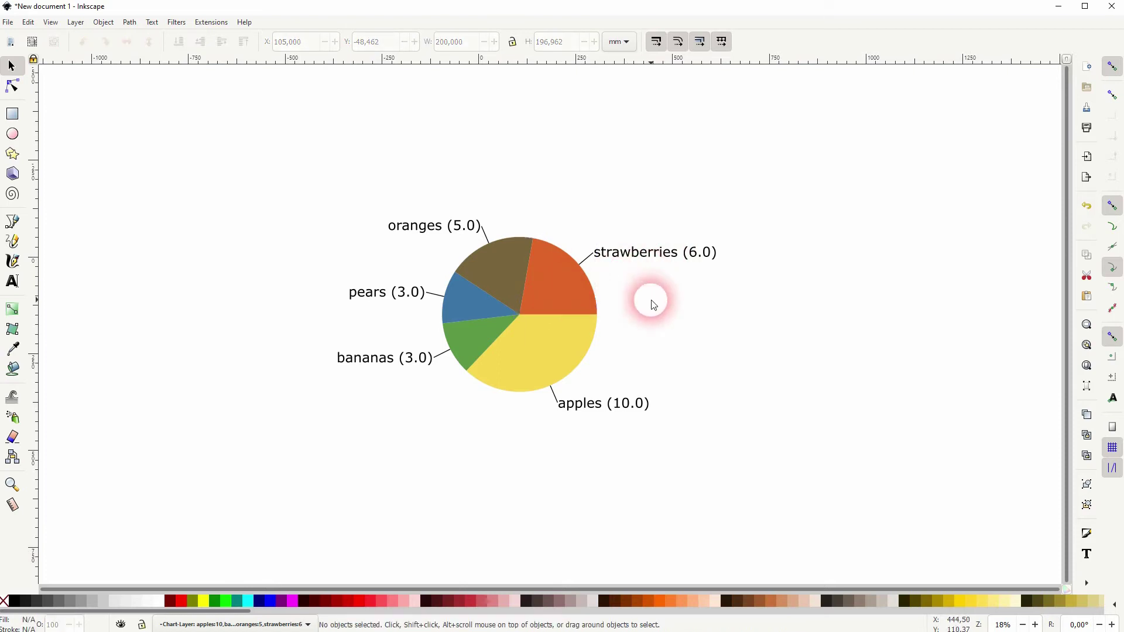
left_click_drag(556, 285, 809, 243)
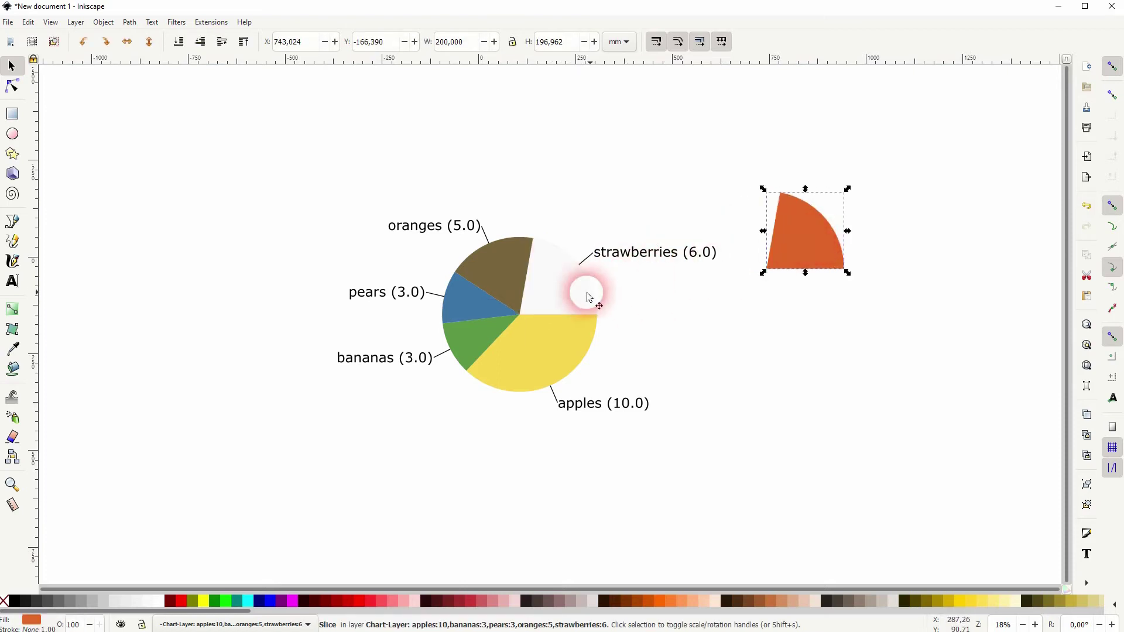
mouse_move(546, 291)
left_mouse_down()
mouse_move(618, 218)
mouse_move(774, 223)
left_mouse_up()
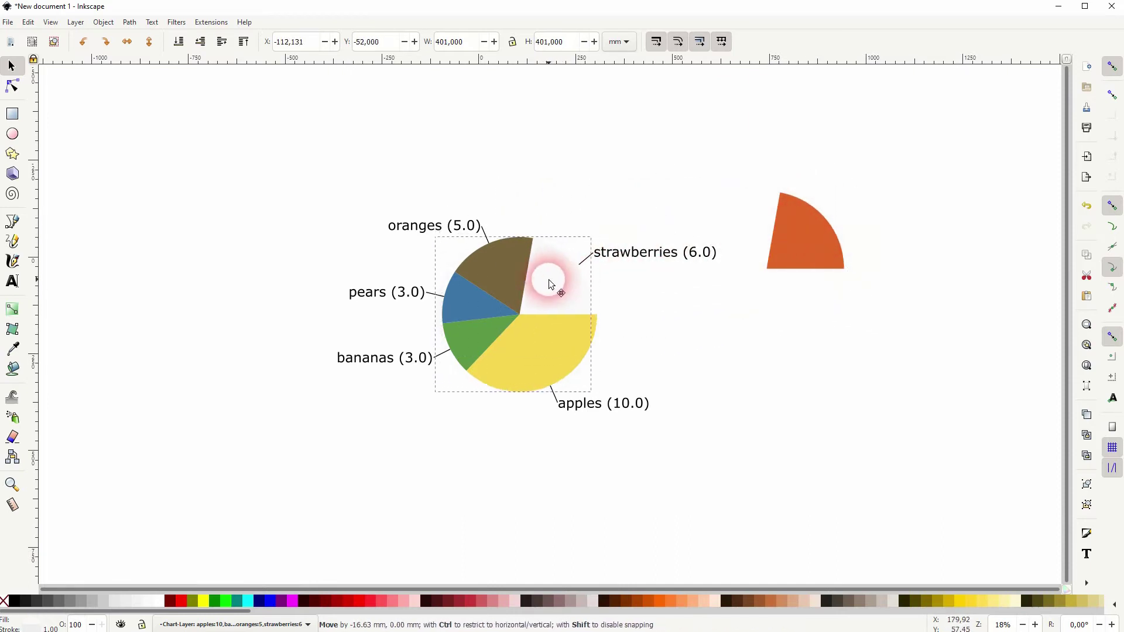
left_click_drag(549, 281, 841, 295)
key("ctrl+z")
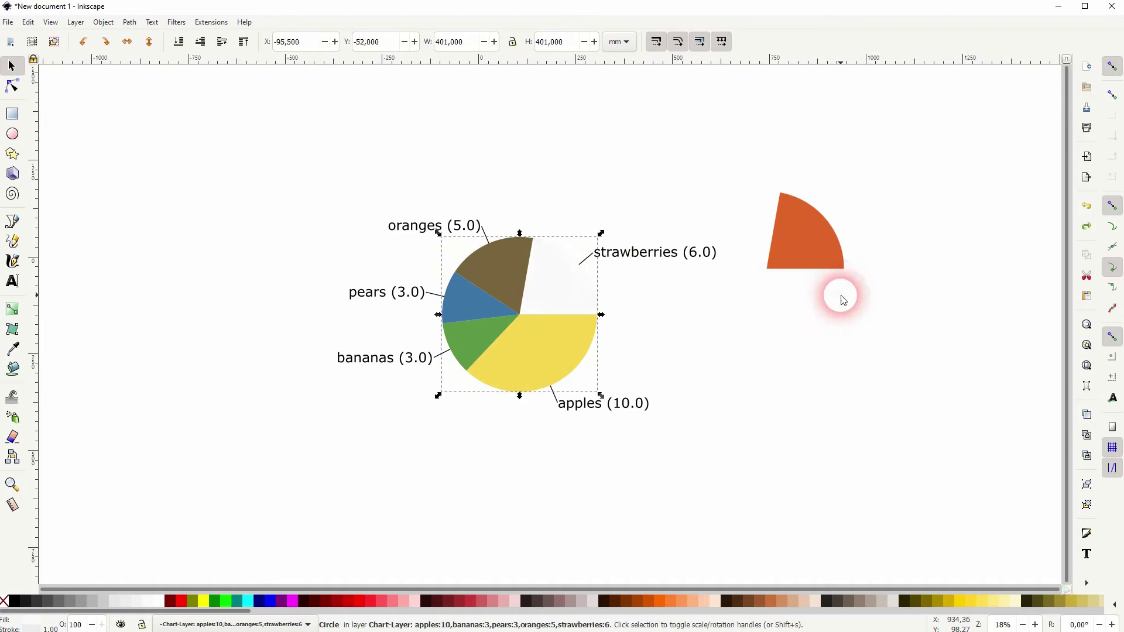
key("ctrl+z")
left_click(12, 113)
left_click_drag(150, 131, 942, 535)
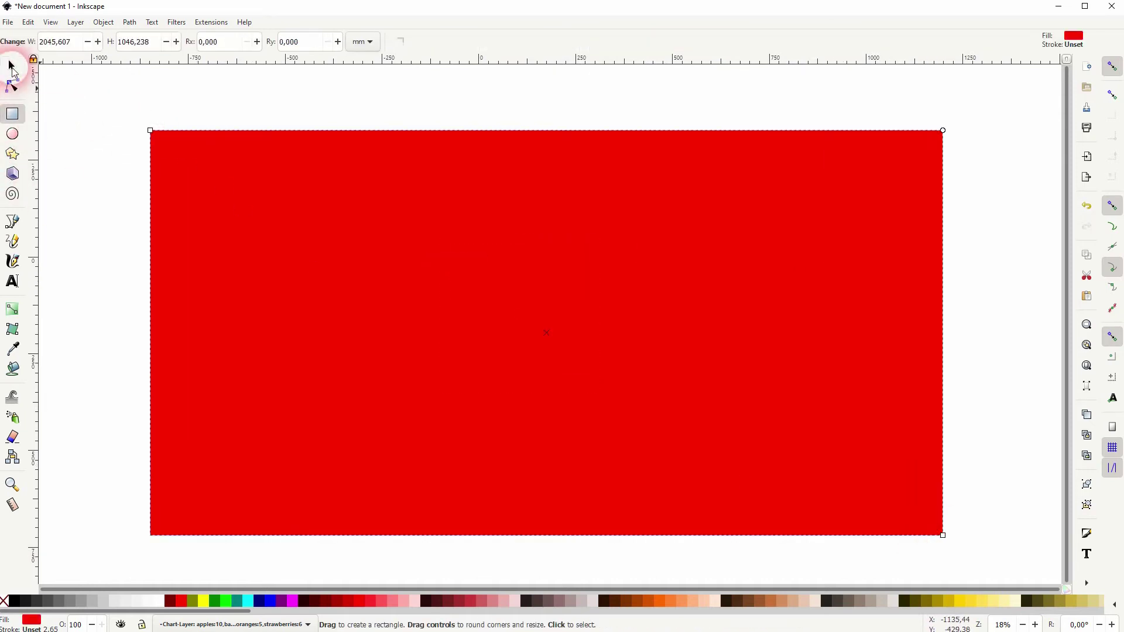
left_click(12, 66)
left_click(178, 42)
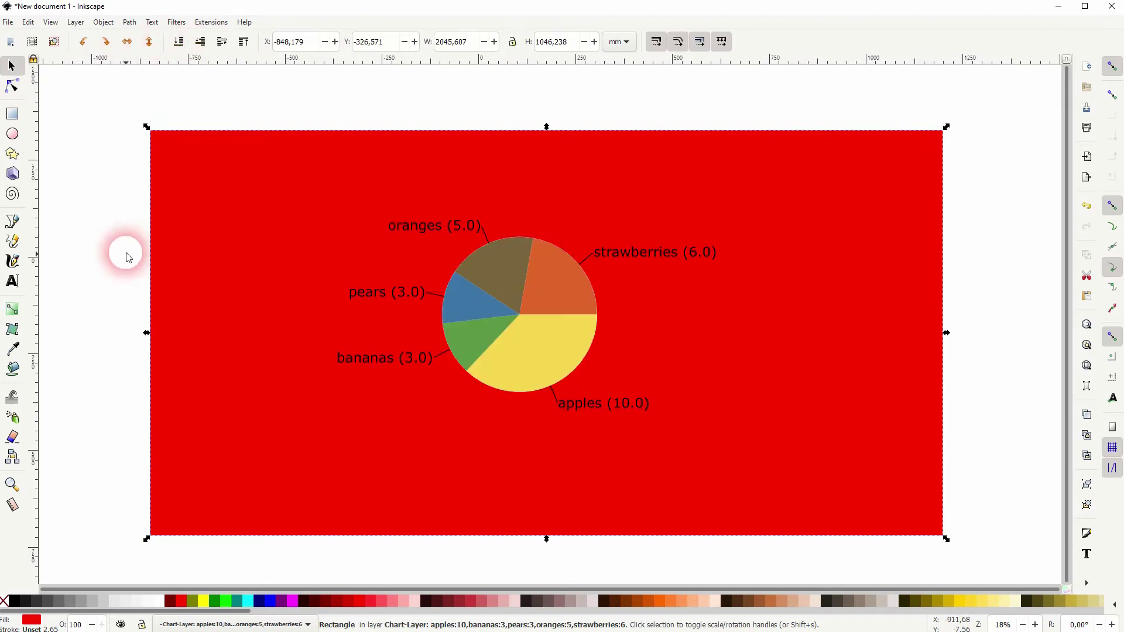
left_click(93, 339)
left_click(539, 289)
left_click_drag(560, 286, 986, 321)
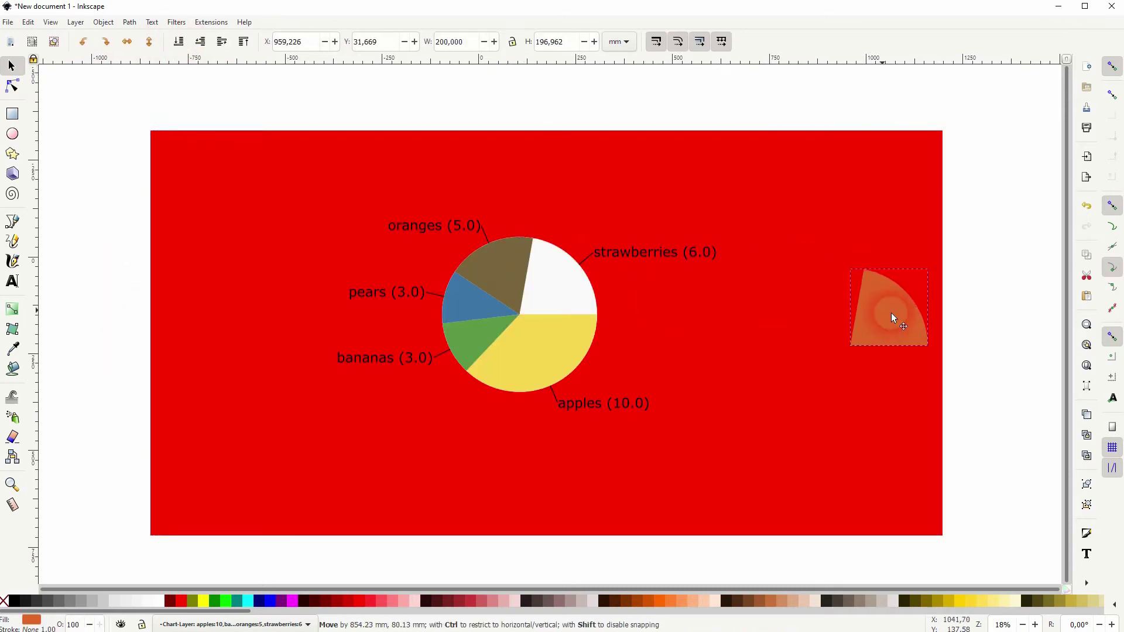
left_click(599, 282)
left_click_drag(571, 291, 861, 285)
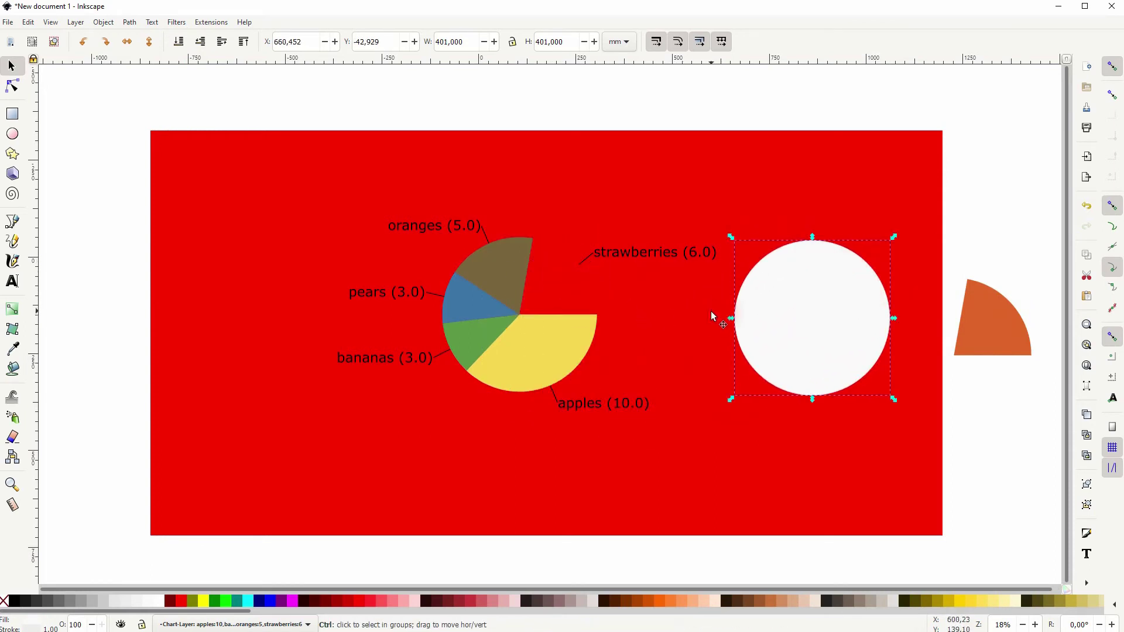
key("ctrl+z")
key("ctrl+z")
left_click(884, 280)
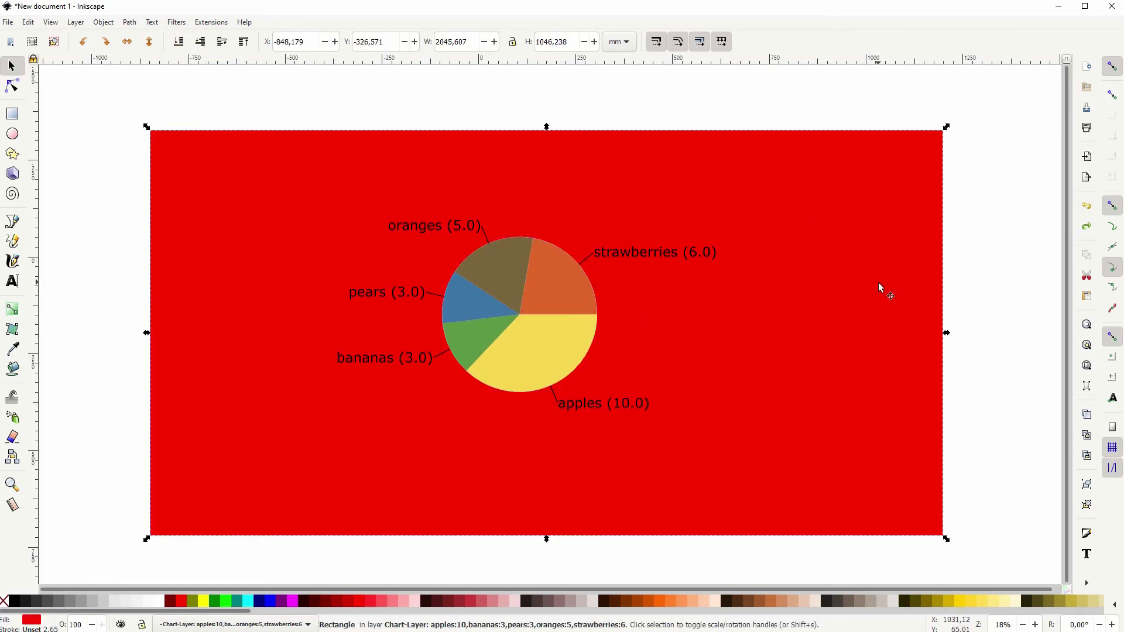
key("Delete")
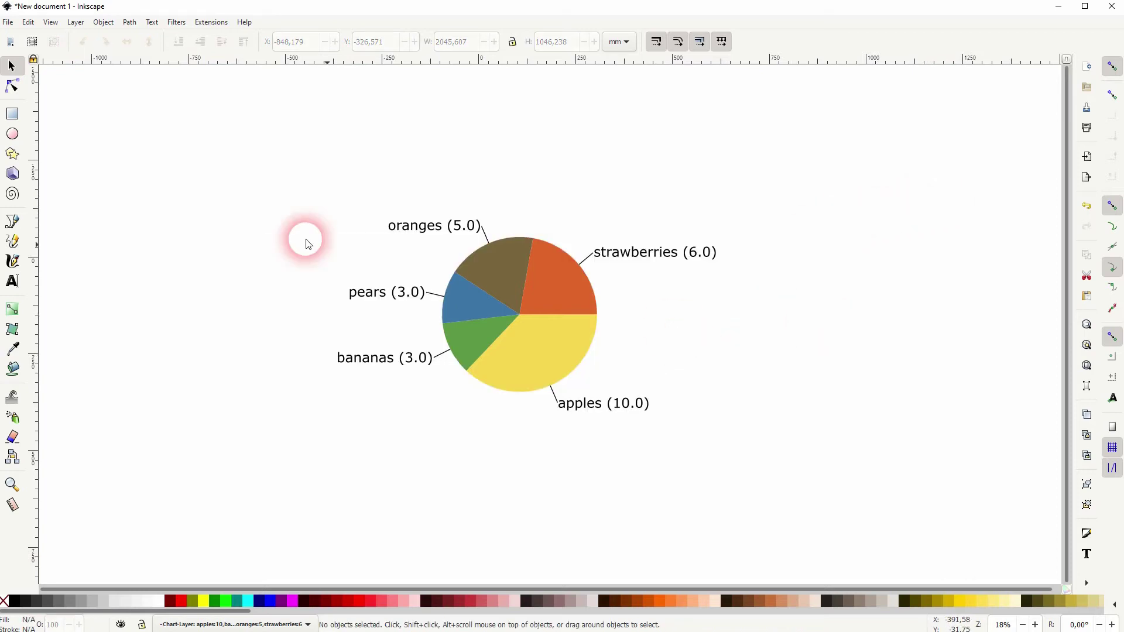
- Draw a red circle from the pie's centre with the Ellipse tool
left_click(12, 134)
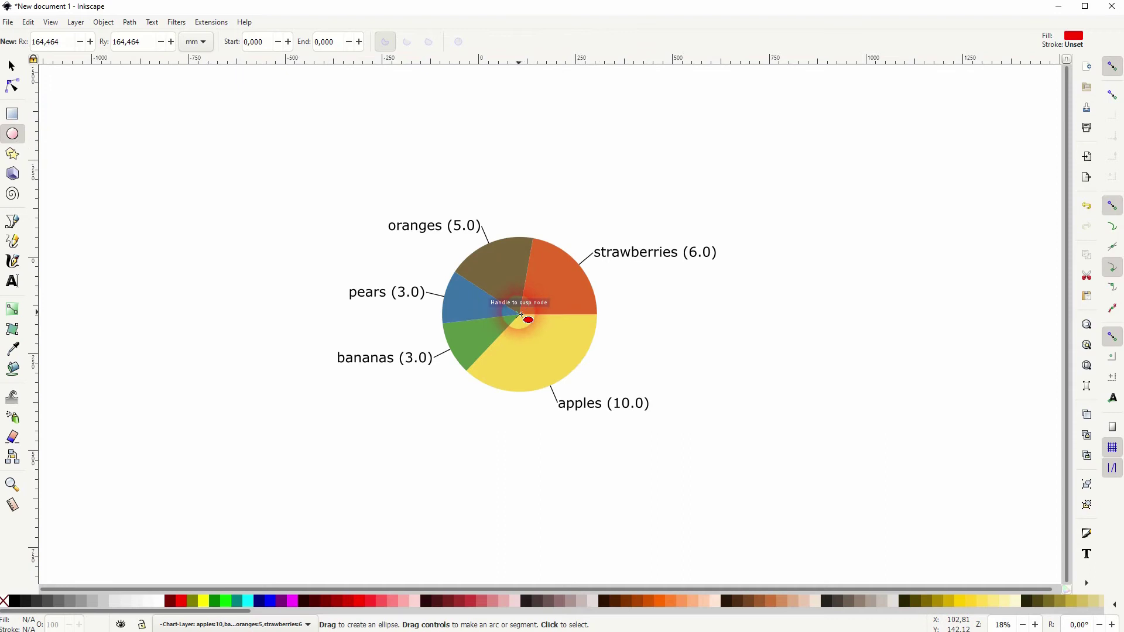
left_click_drag(520, 314, 571, 374)
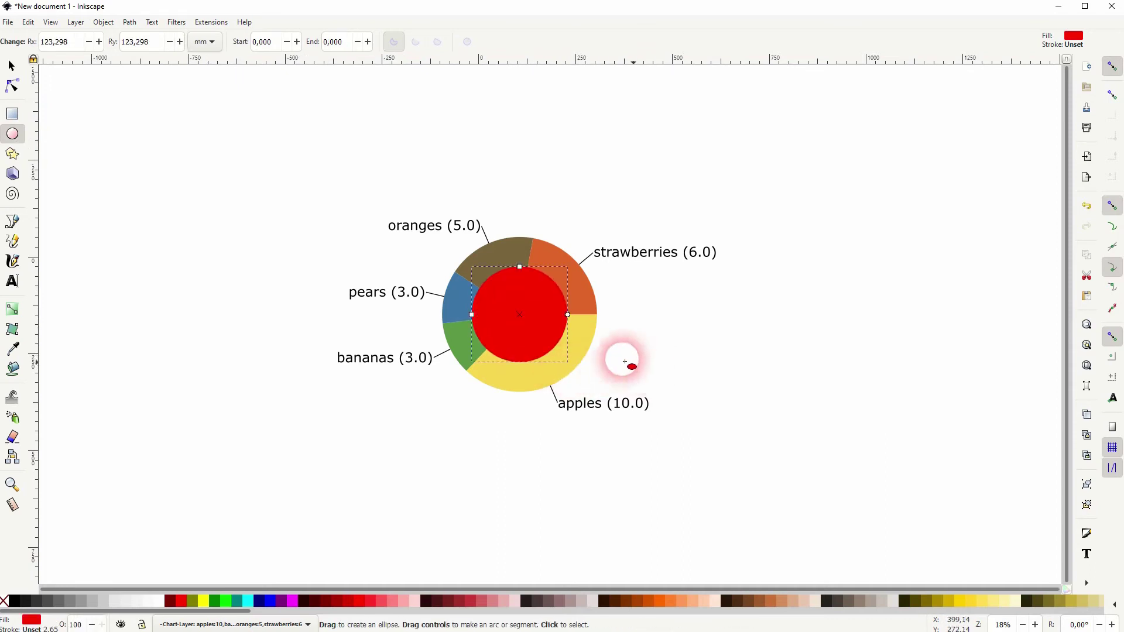
left_click(12, 67)
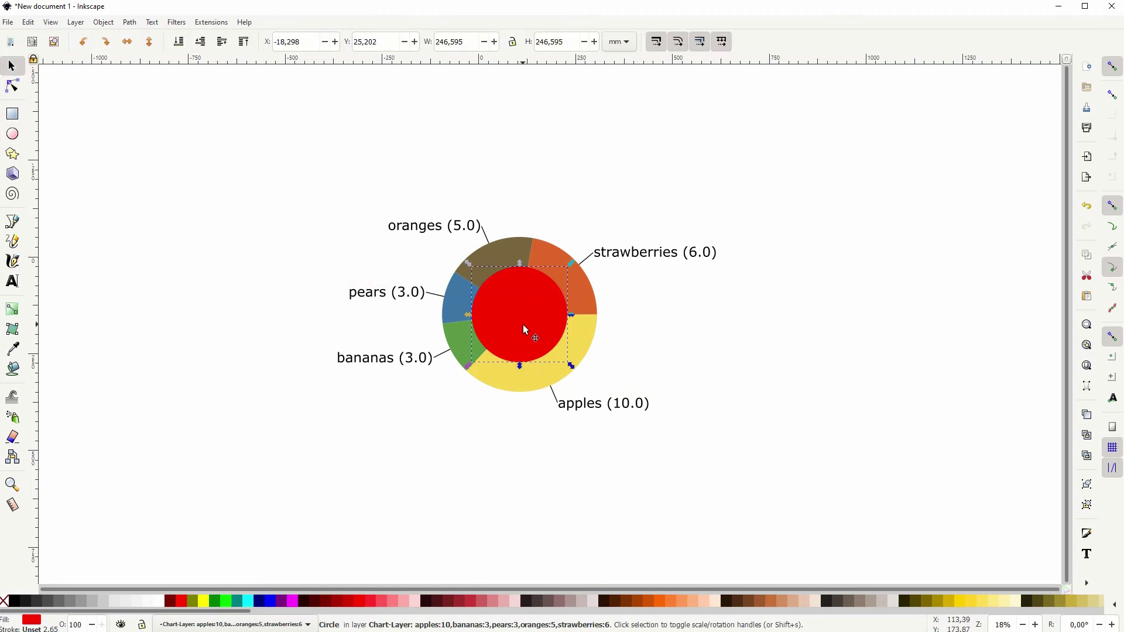
- Show a widened Layers panel and move the red circle left of the pie
left_click(76, 24)
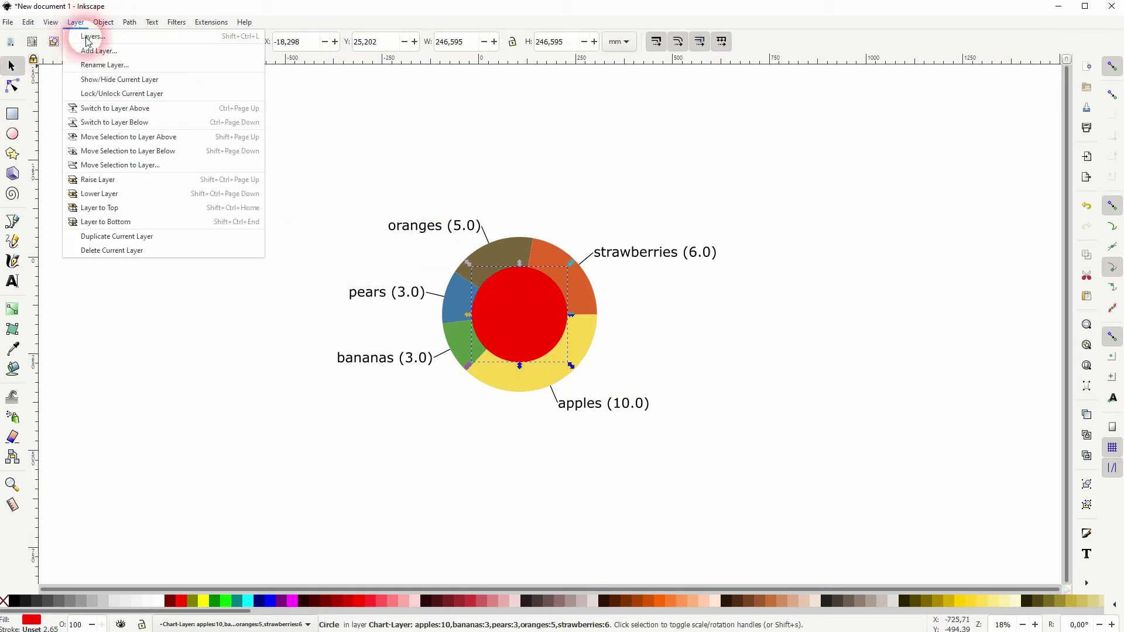
left_click(88, 37)
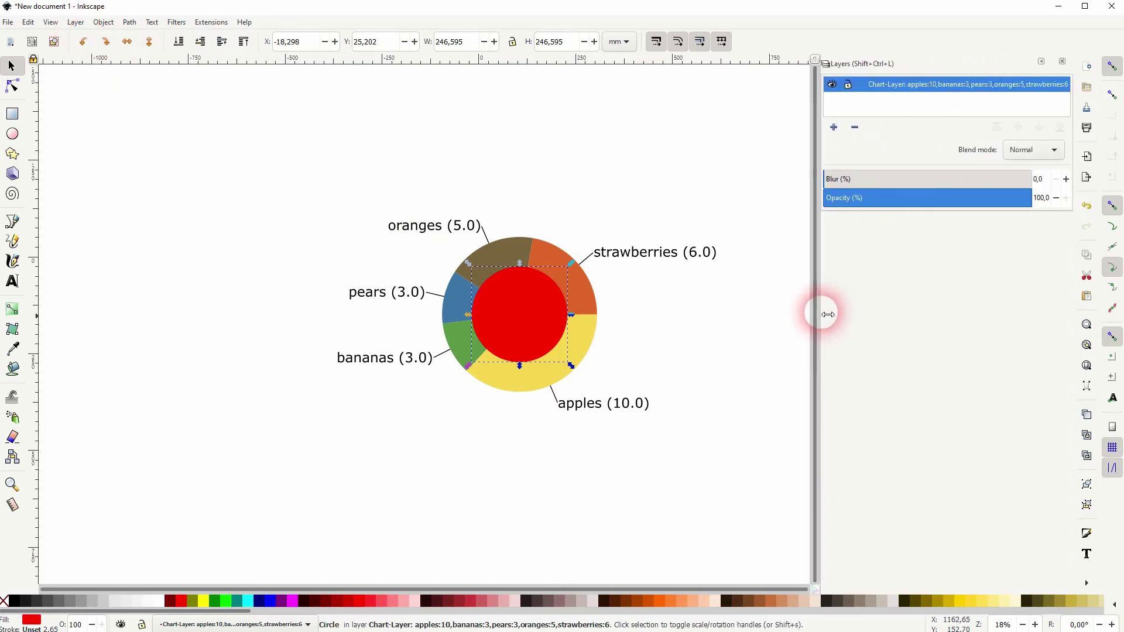
left_click_drag(943, 327, 817, 313)
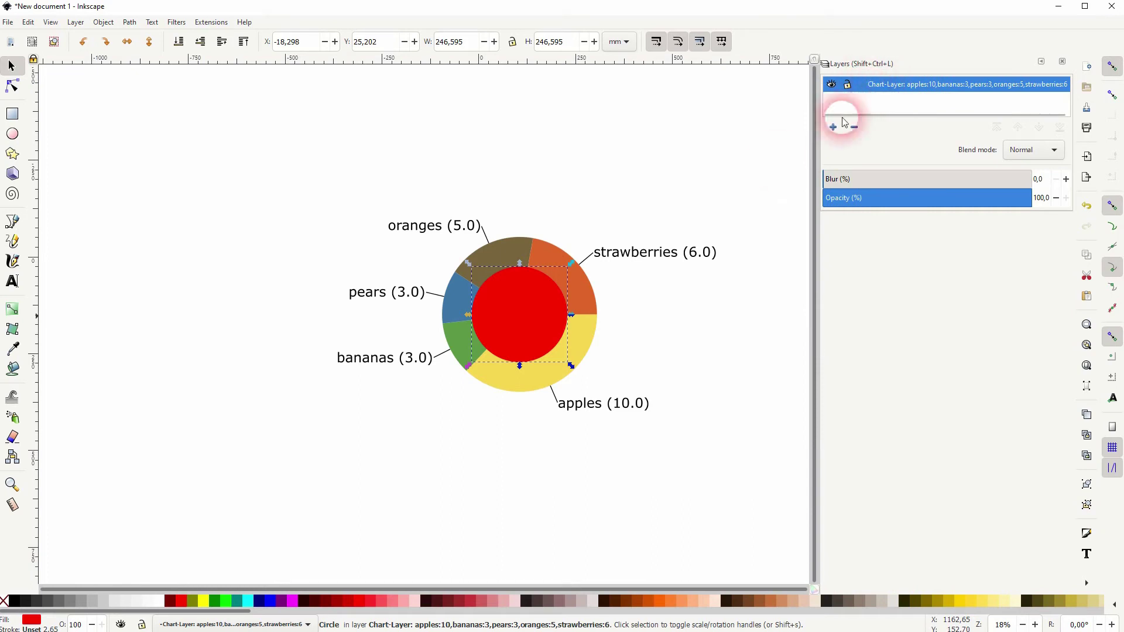
left_click_drag(501, 319, 229, 357)
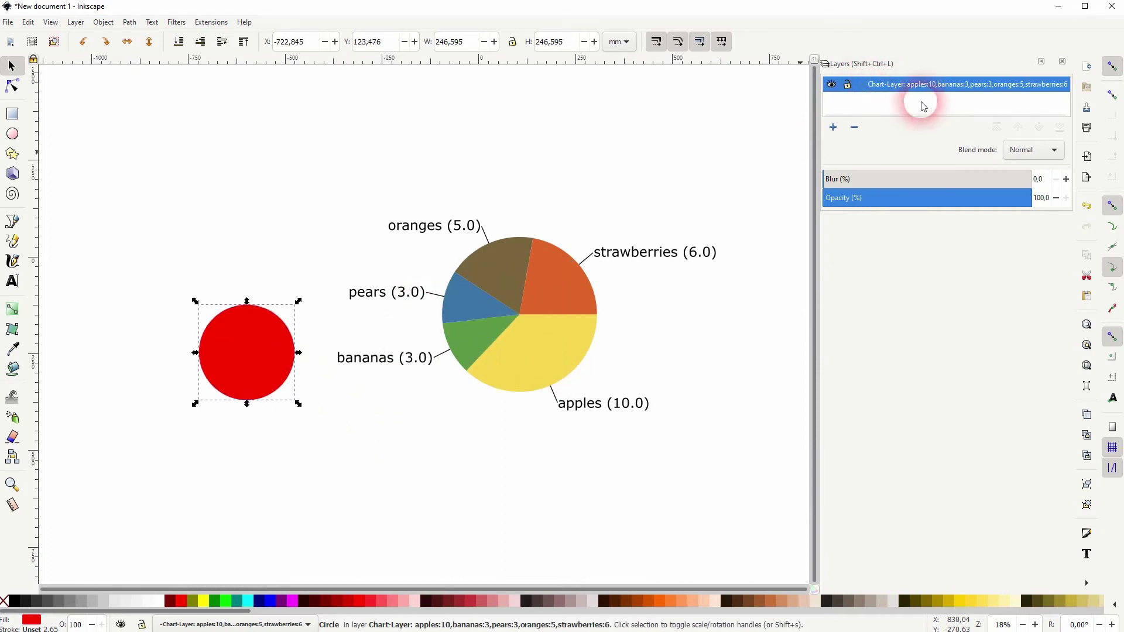
- Add a new chart layer, check the top layer's visibility, and delete the red circle
left_click(833, 129)
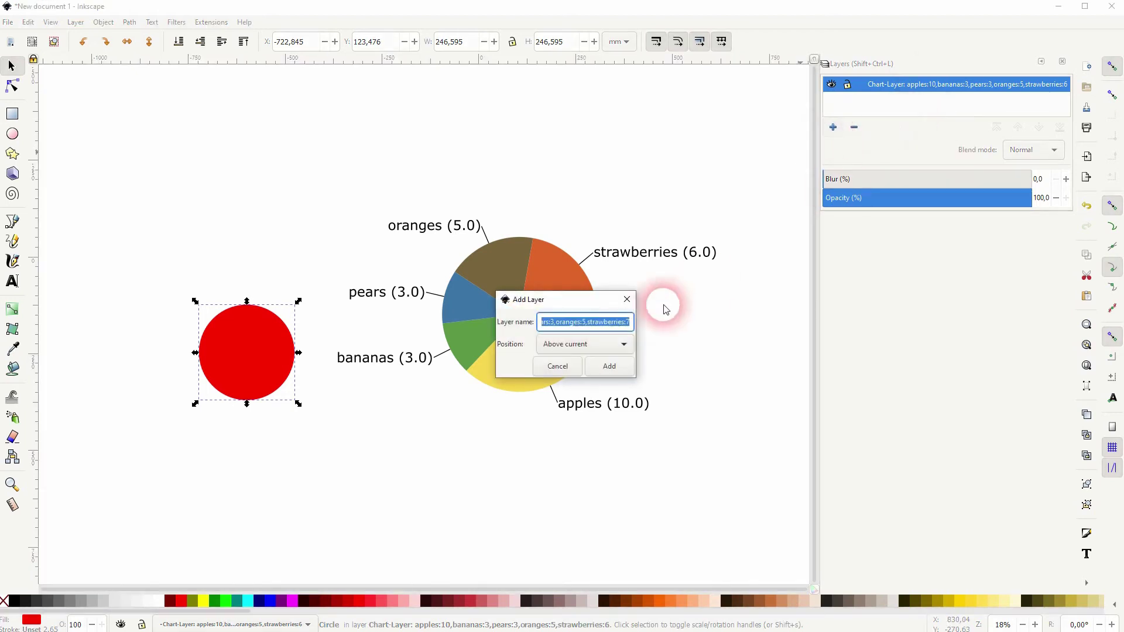
left_click(614, 368)
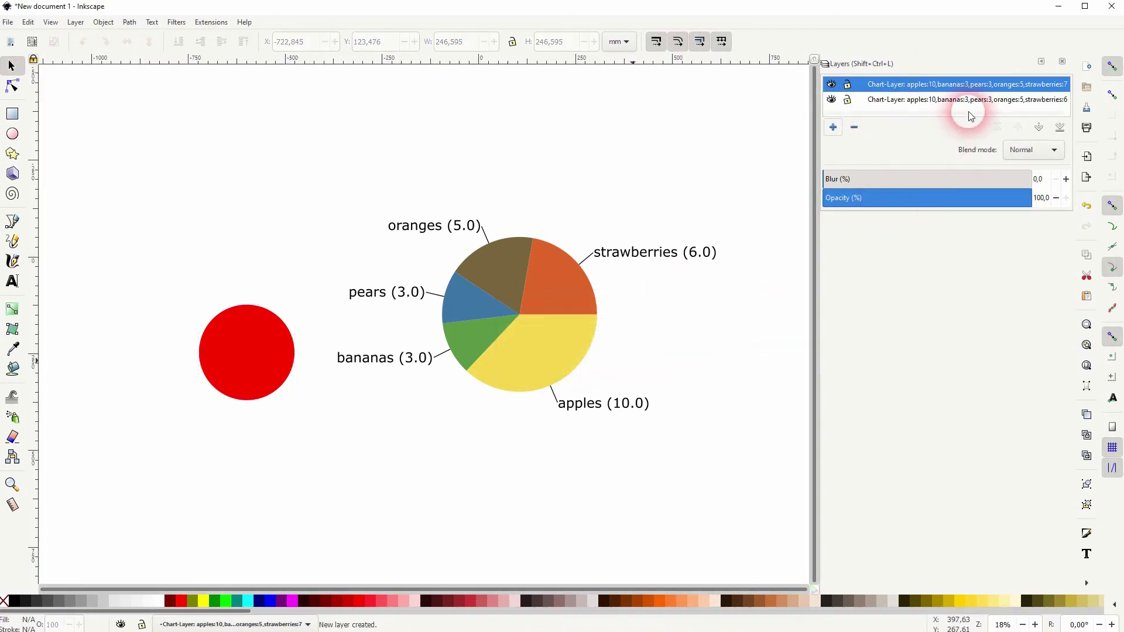
left_click(832, 98)
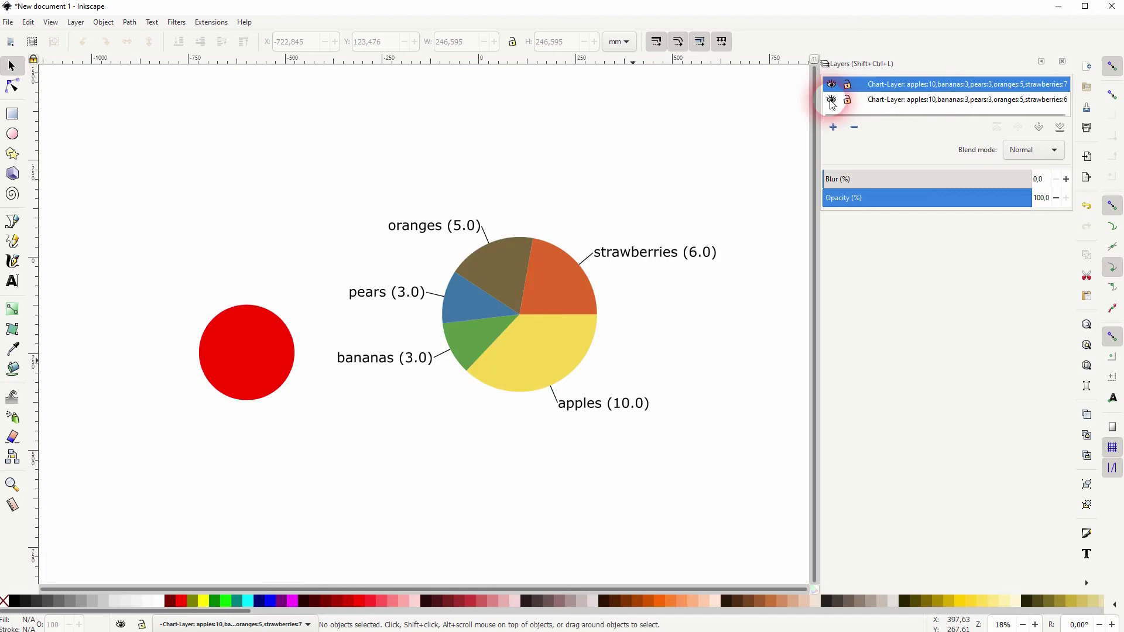
left_click(834, 84)
left_click(261, 347)
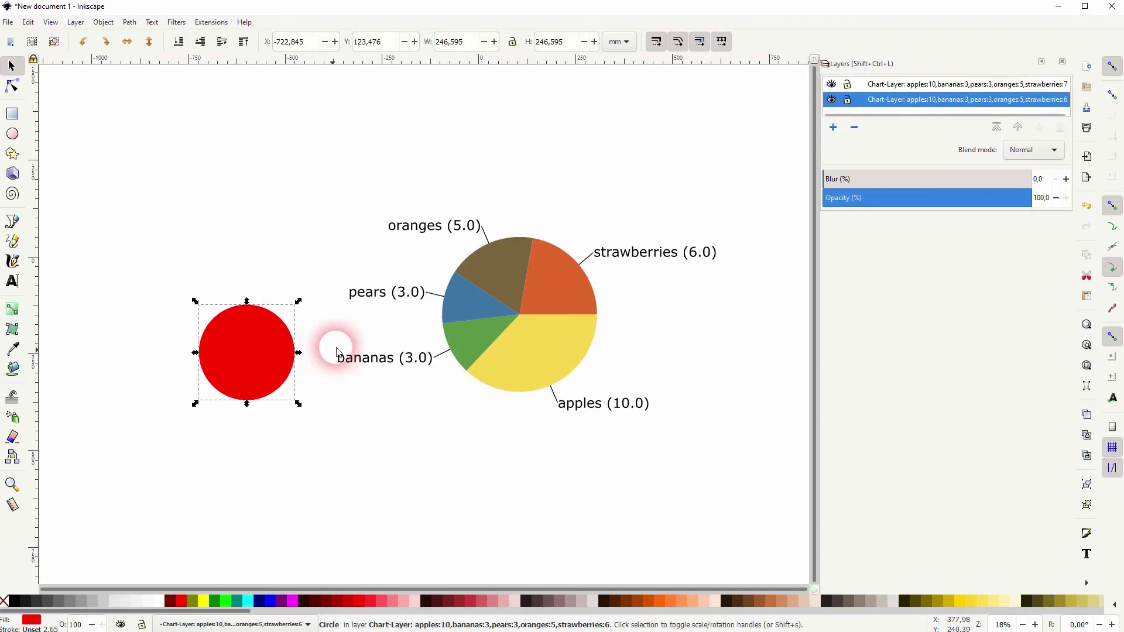
key("Delete")
- Draw a trial red circle over the pie, check layer visibility, then delete it
left_click(13, 135)
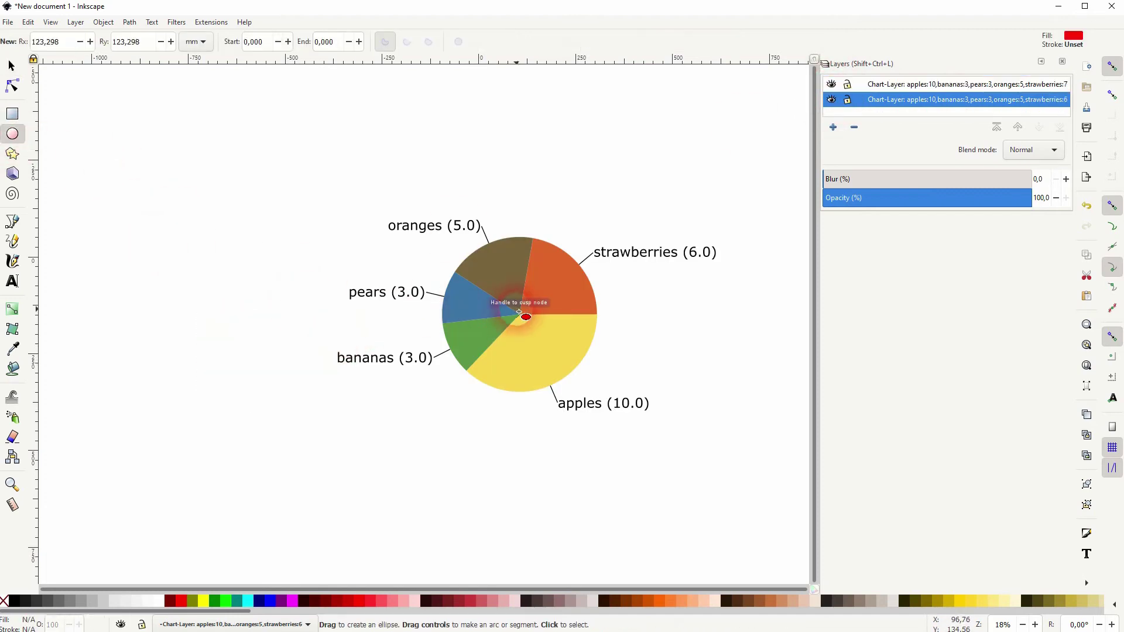
left_click_drag(521, 321, 604, 399)
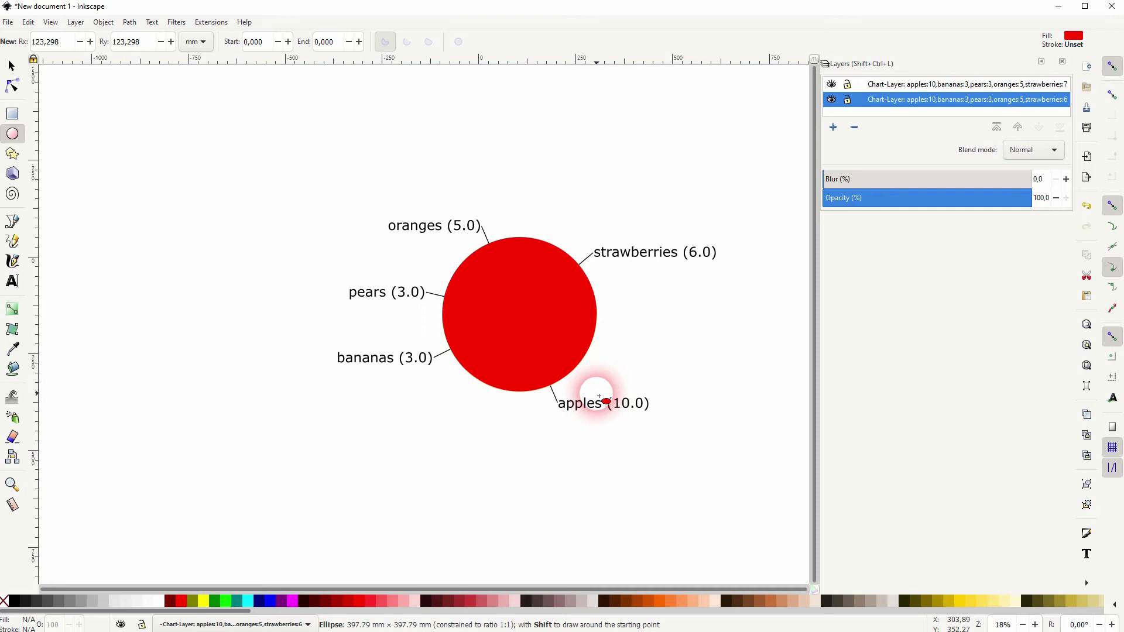
left_click_drag(606, 401, 603, 397)
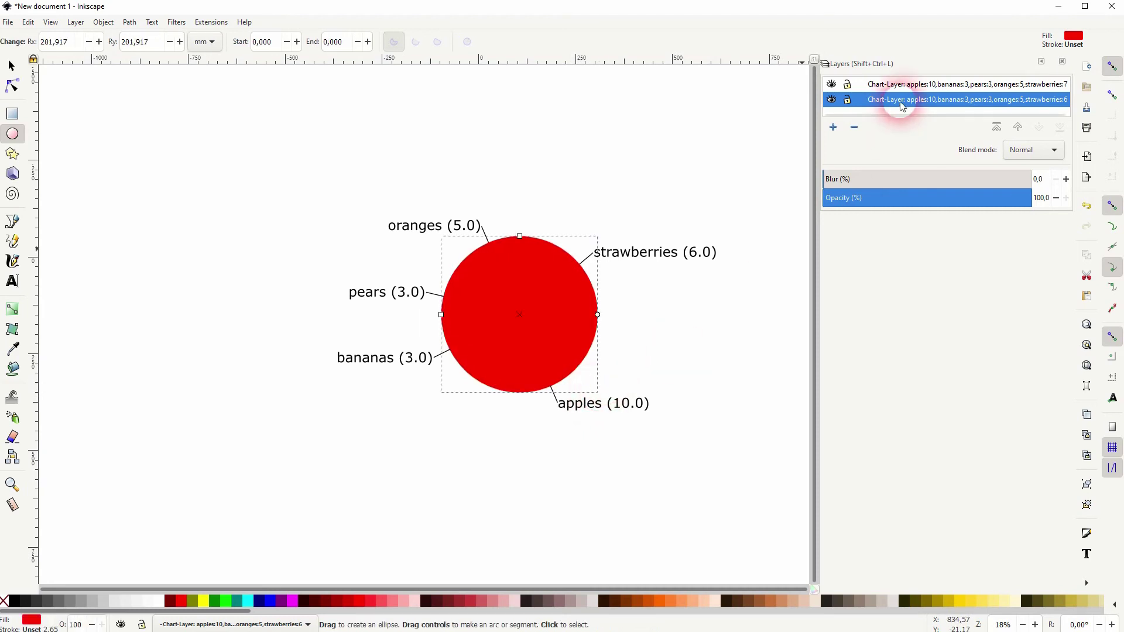
left_click(831, 100)
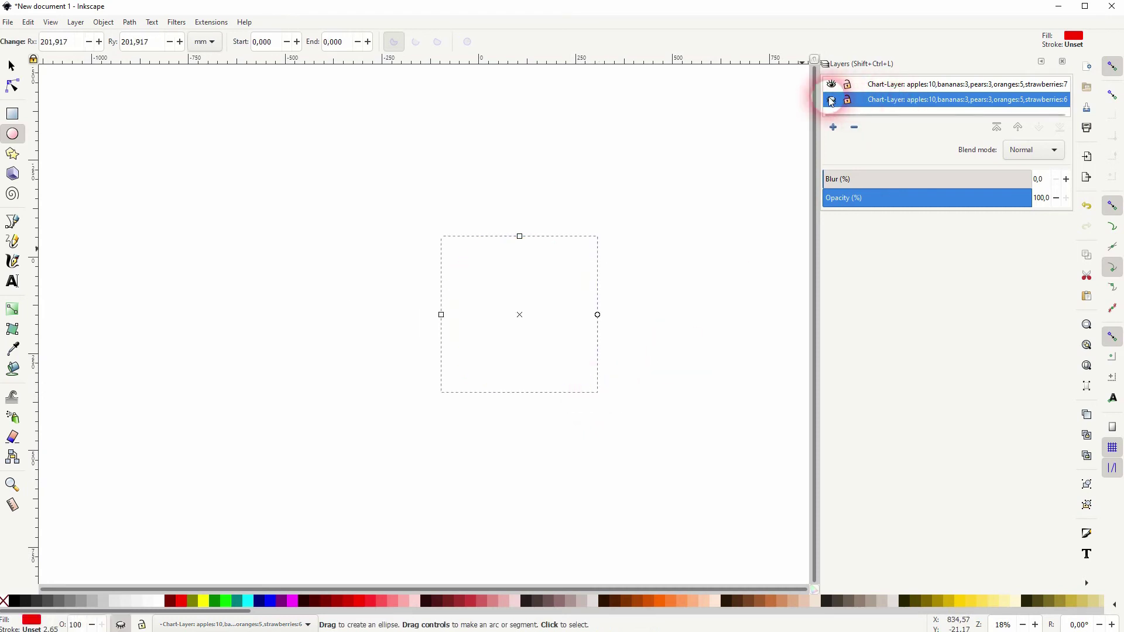
left_click(831, 102)
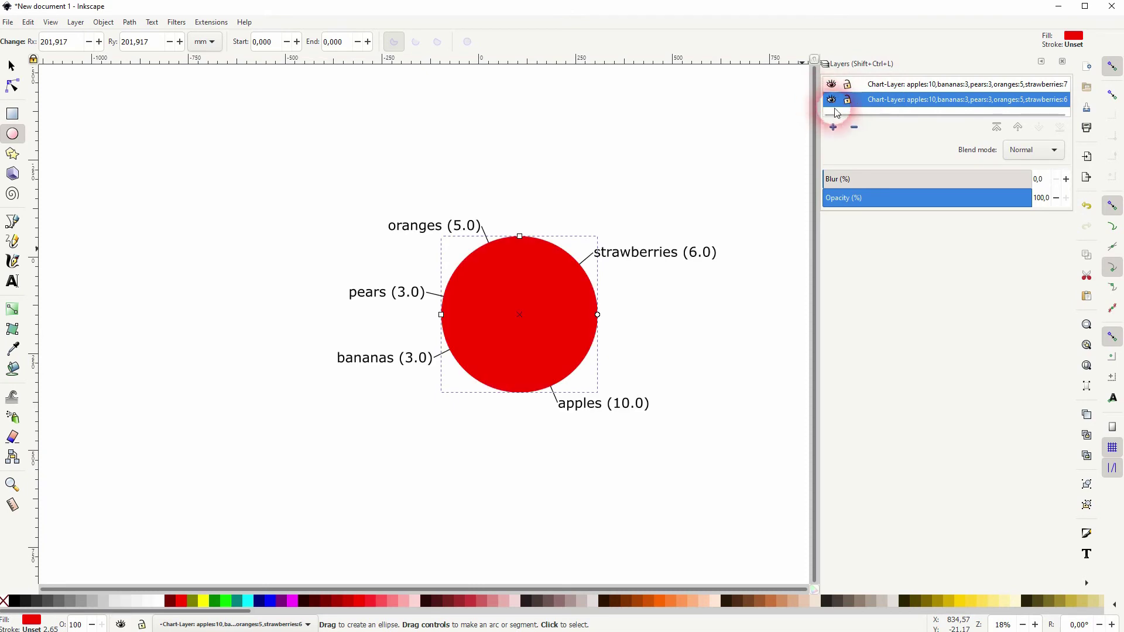
key("Delete")
- Draw a pie-sized red circle on the top chart layer, keeping that layer on top
left_click(904, 84)
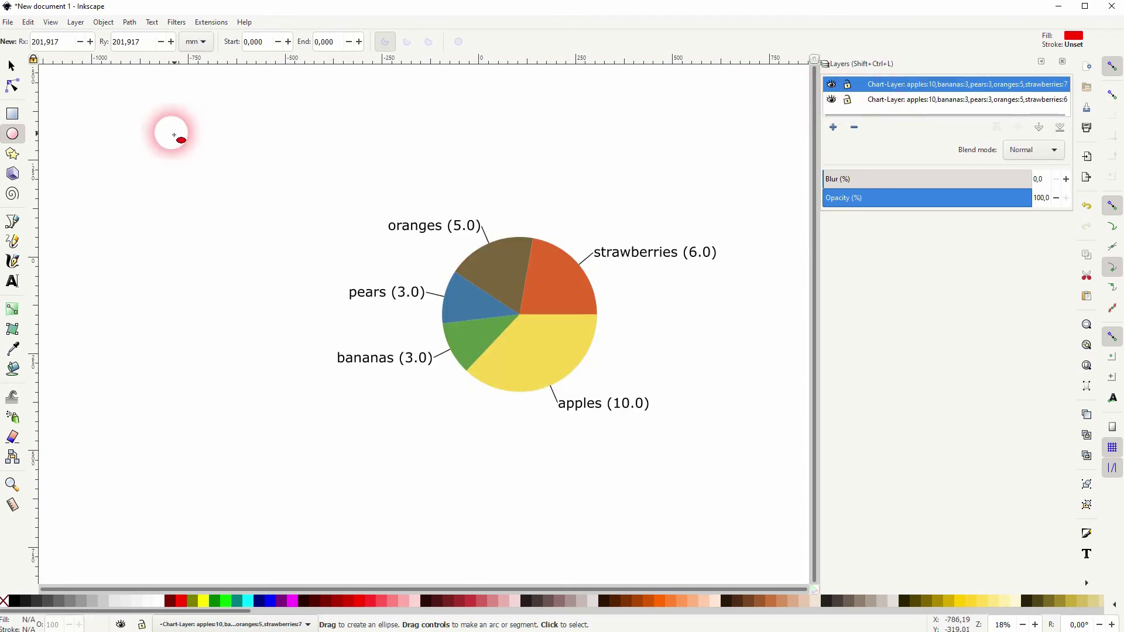
left_click_drag(520, 315, 600, 406)
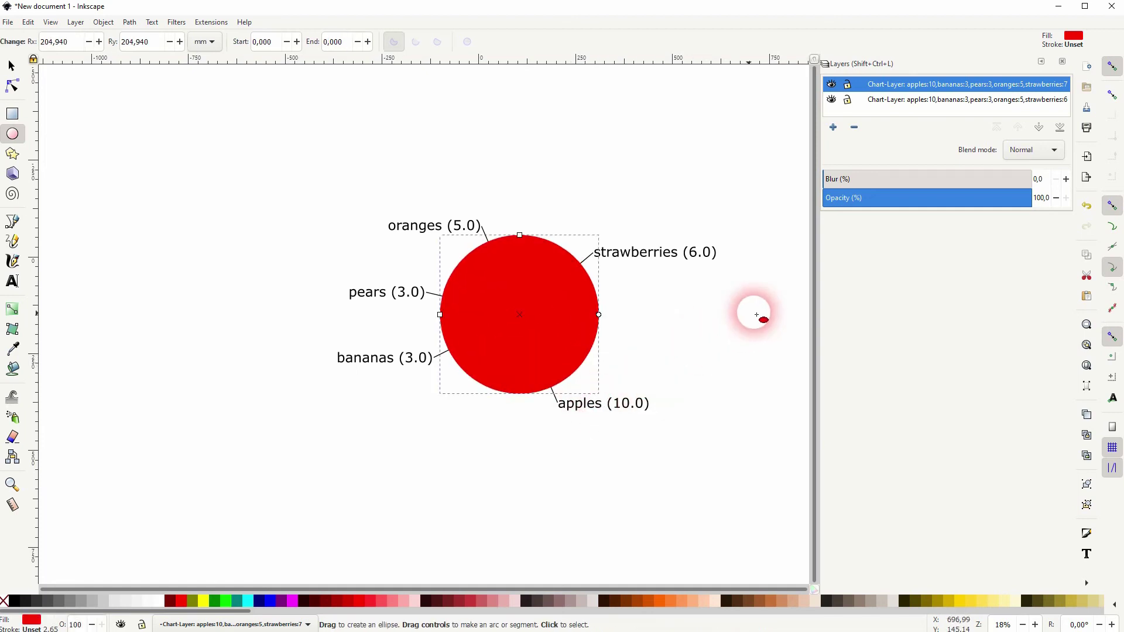
left_click(1040, 129)
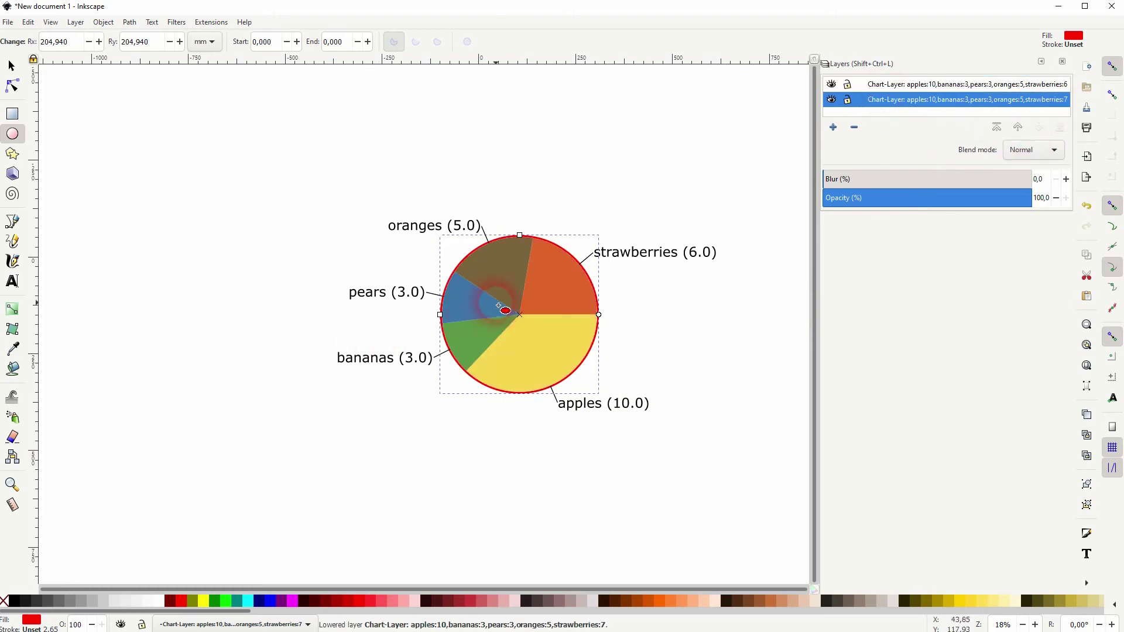
left_click(1017, 128)
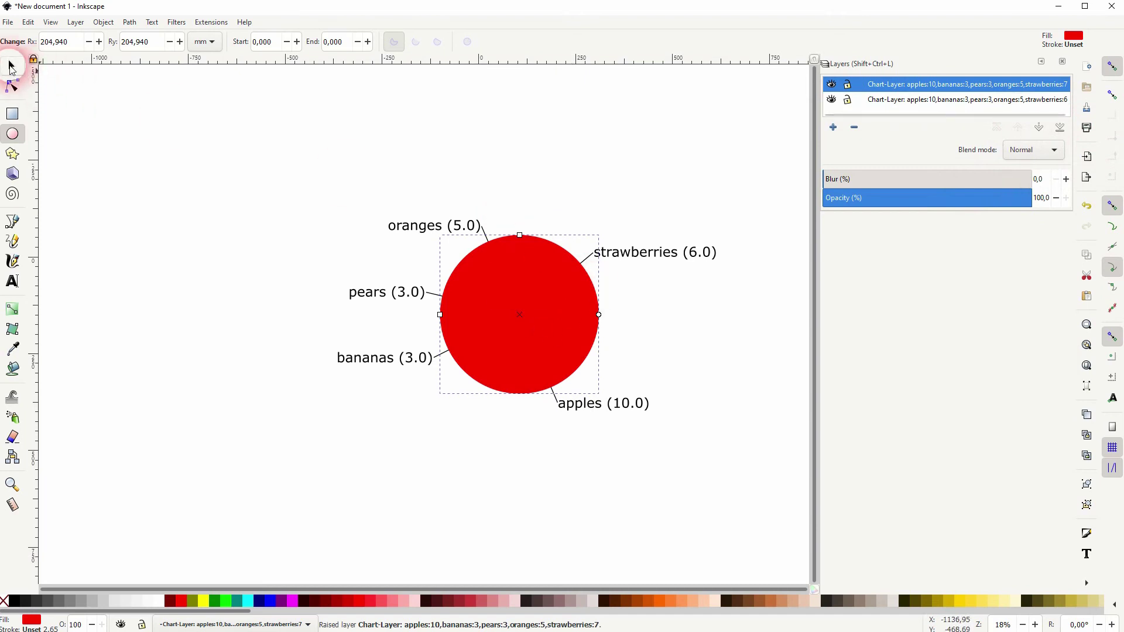
left_click(12, 65)
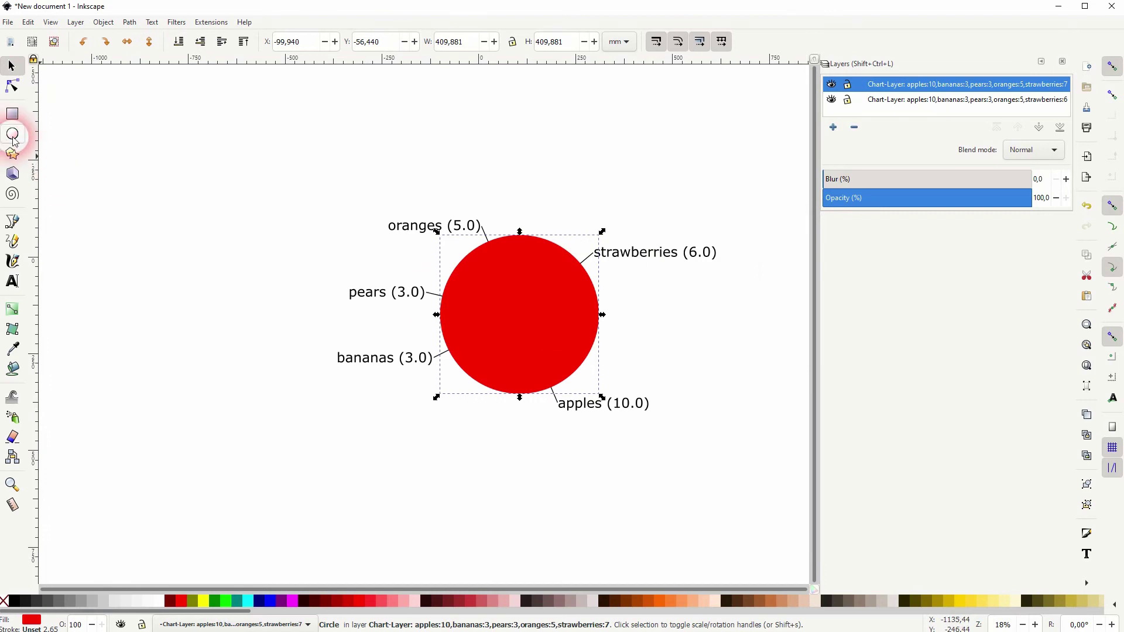
- Draw a smaller dark red circle from the pie's centre inside the red circle
left_click(181, 157)
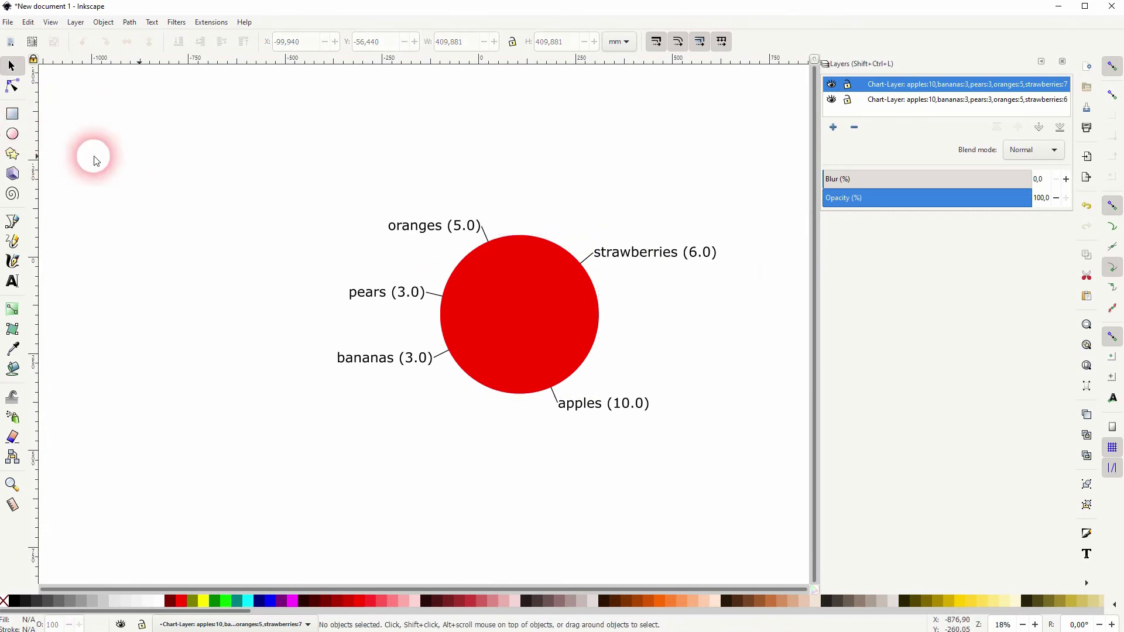
left_click(13, 134)
left_click(170, 601)
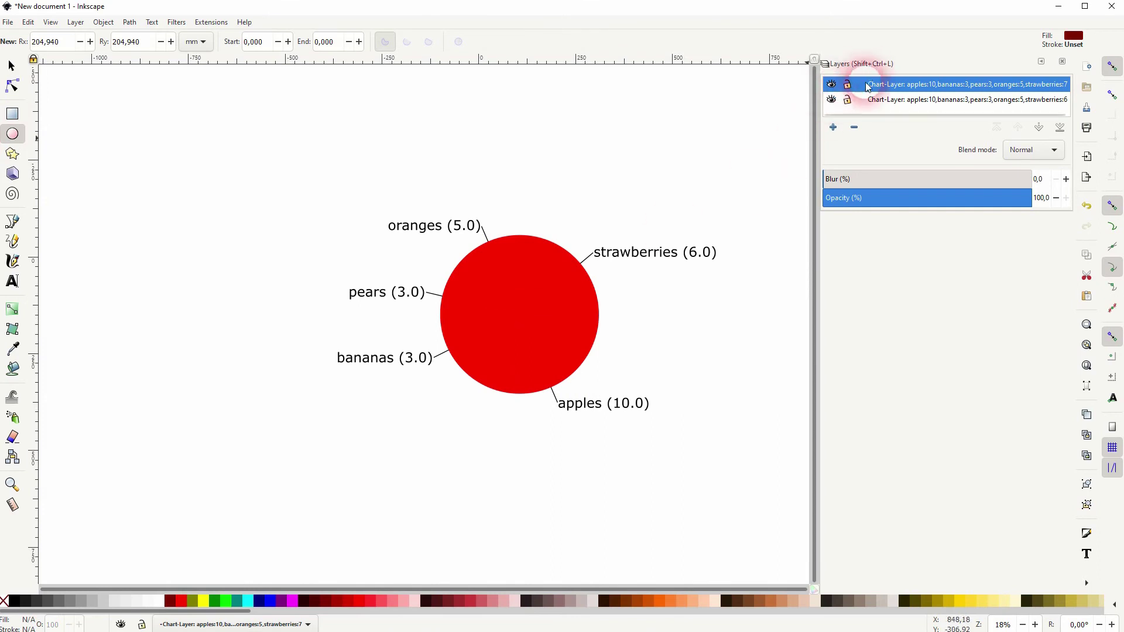
left_click(832, 84)
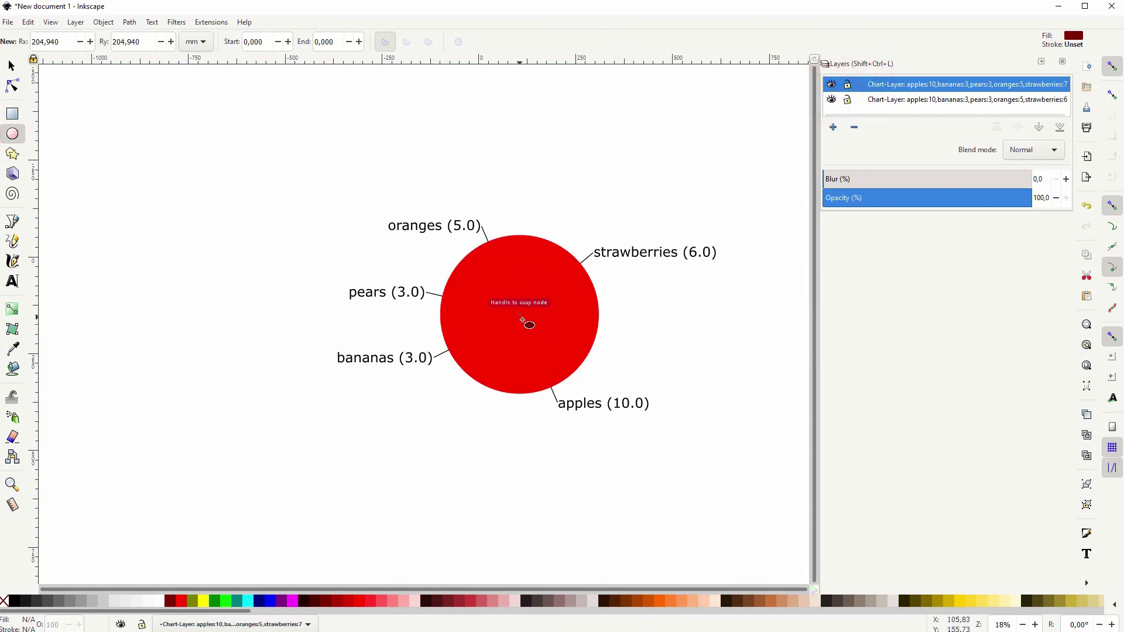
left_click_drag(523, 322, 586, 386)
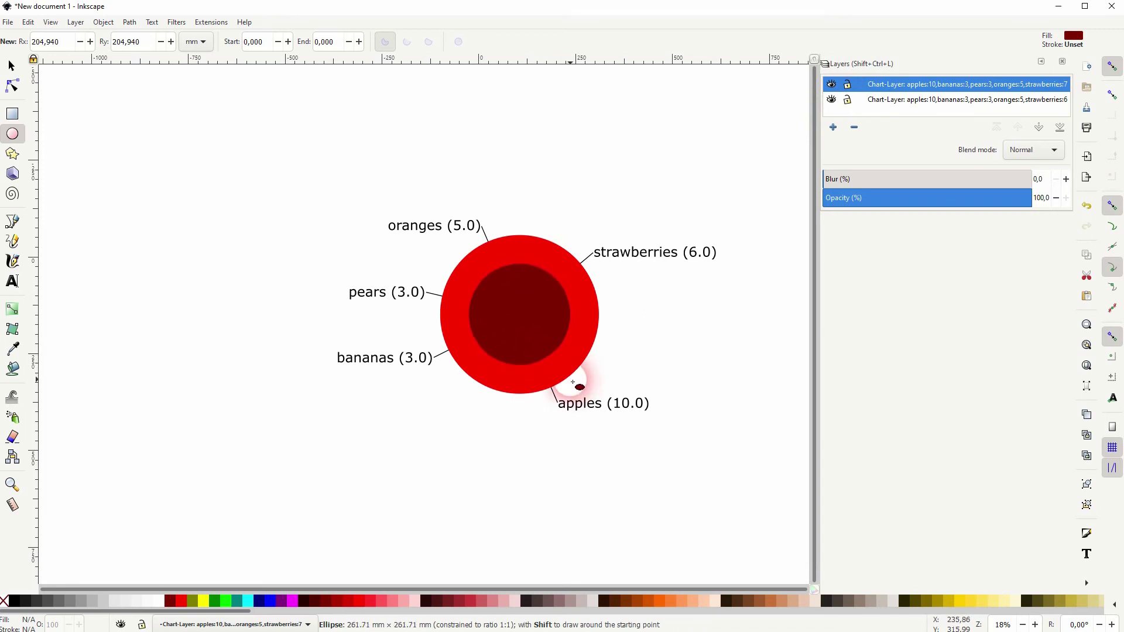
left_click_drag(579, 387, 580, 386)
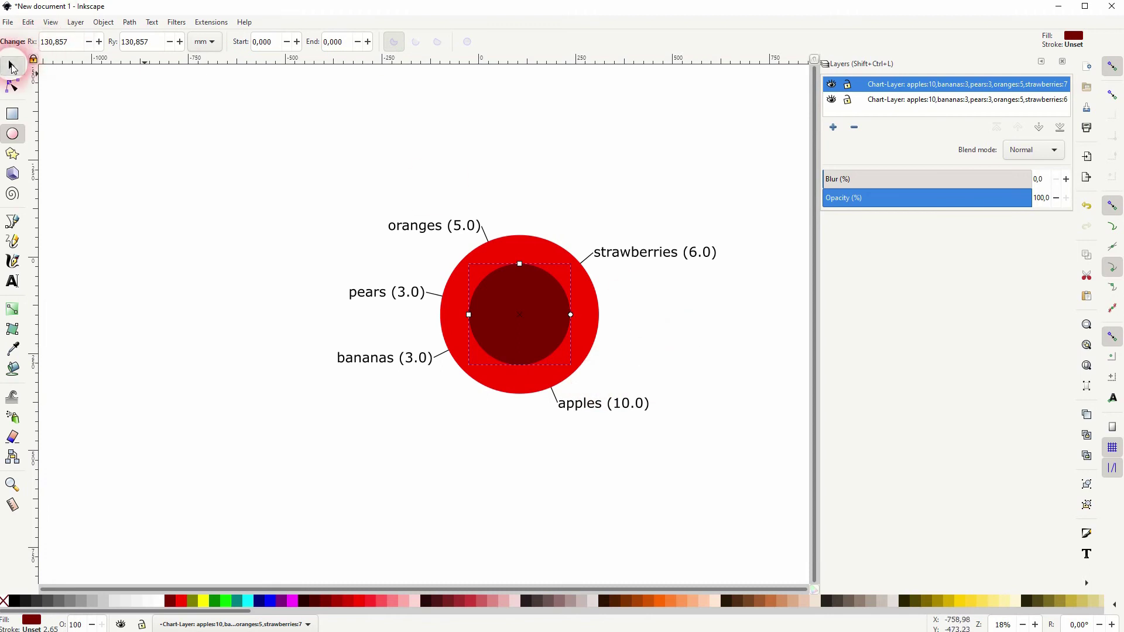
left_click(13, 67)
- Compare the inner and outer circles' width and height values
double_click(451, 42)
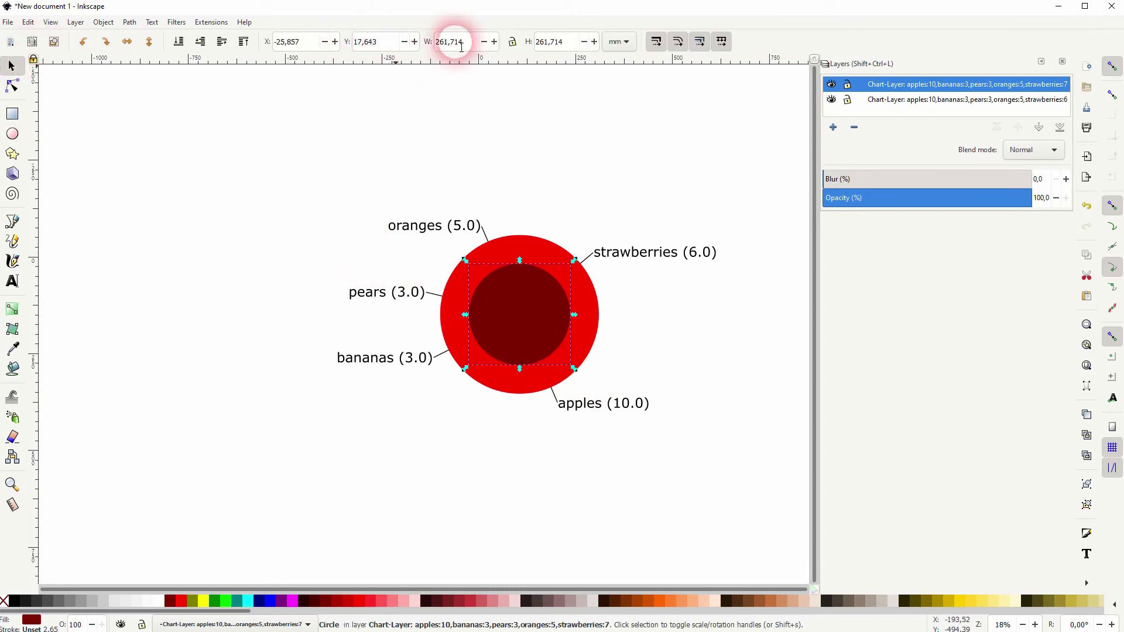
double_click(567, 42)
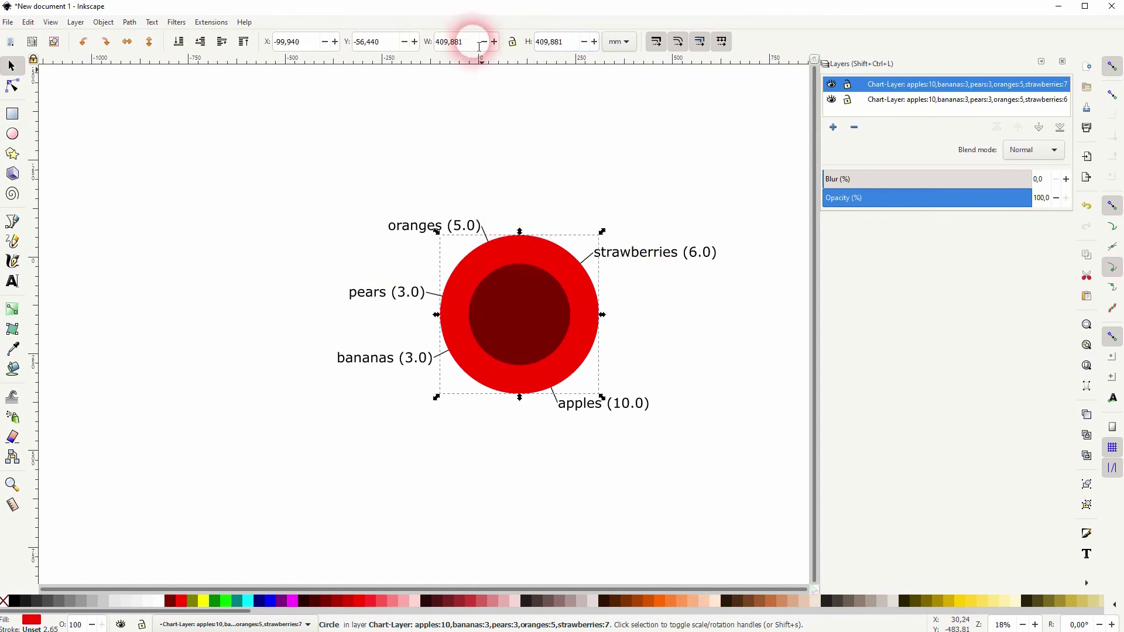
double_click(447, 42)
double_click(556, 41)
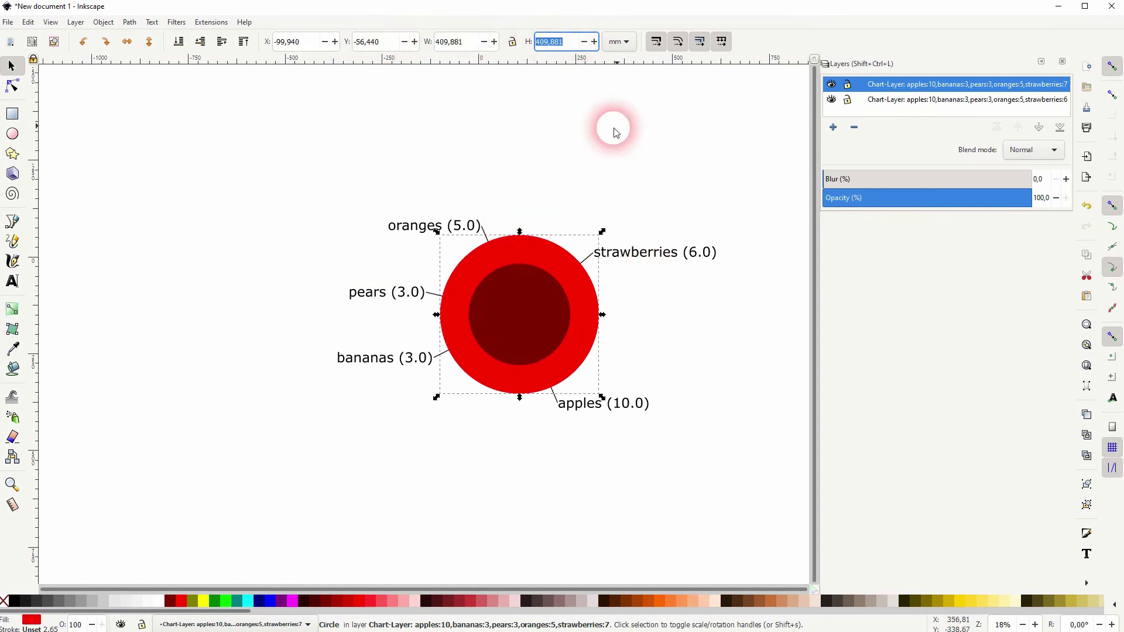
- Cut the inner circle out of the outer red circle to form a ring
left_click(648, 304)
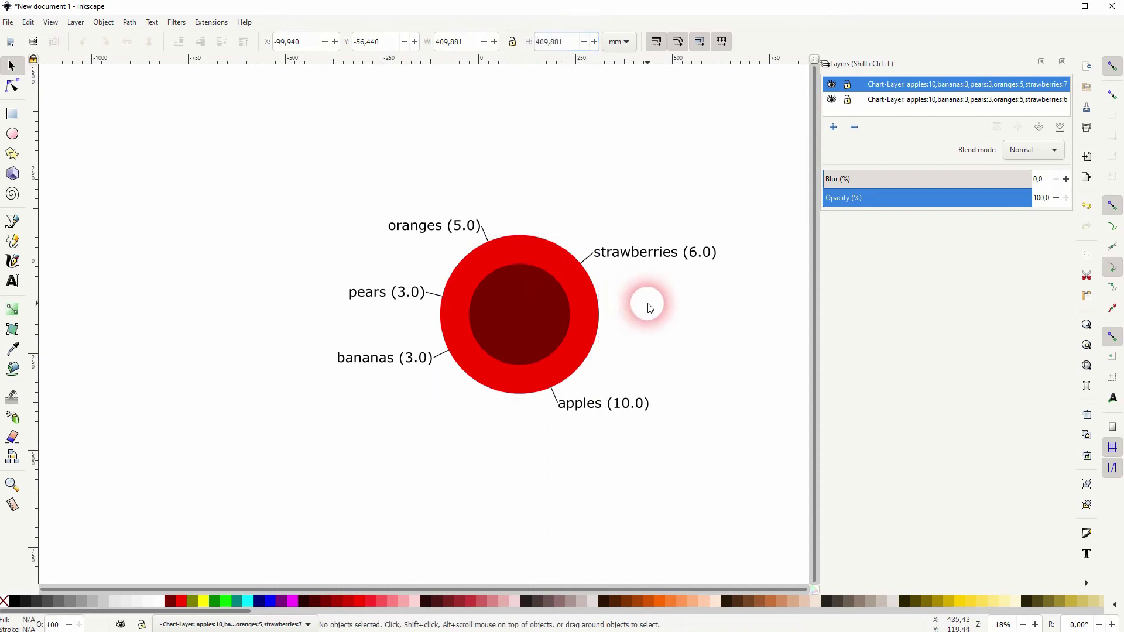
left_click(531, 250)
left_click(516, 322, "shift")
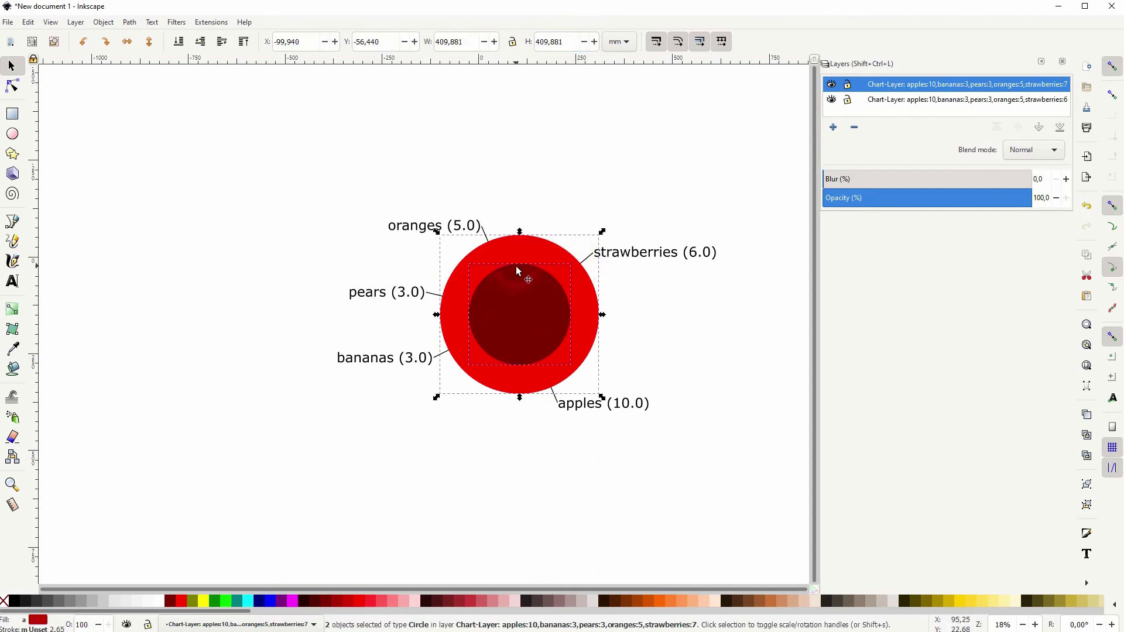
left_click(130, 23)
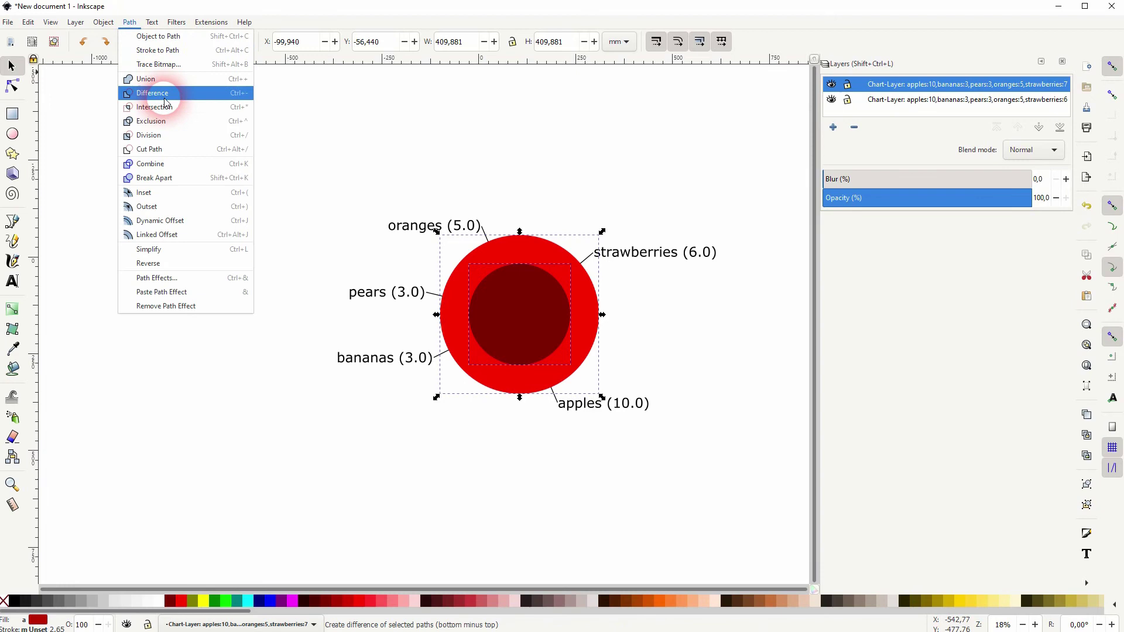
left_click(164, 95)
- Move the red ring to the left of the pie chart
left_click_drag(576, 288, 239, 300)
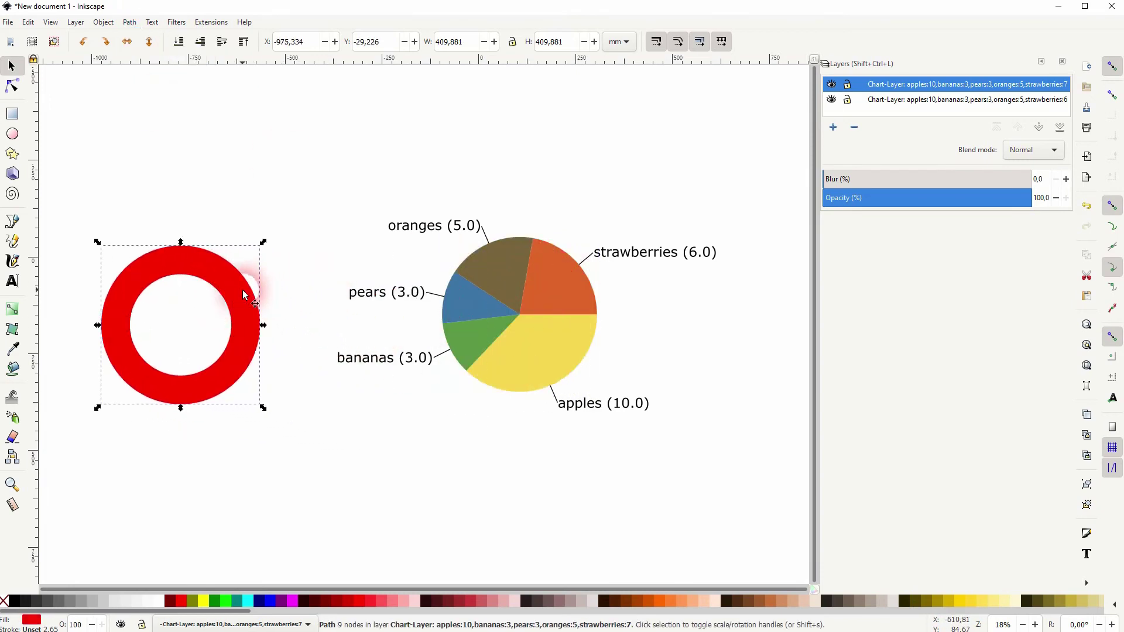
key("ctrl")
key("ctrl+z")
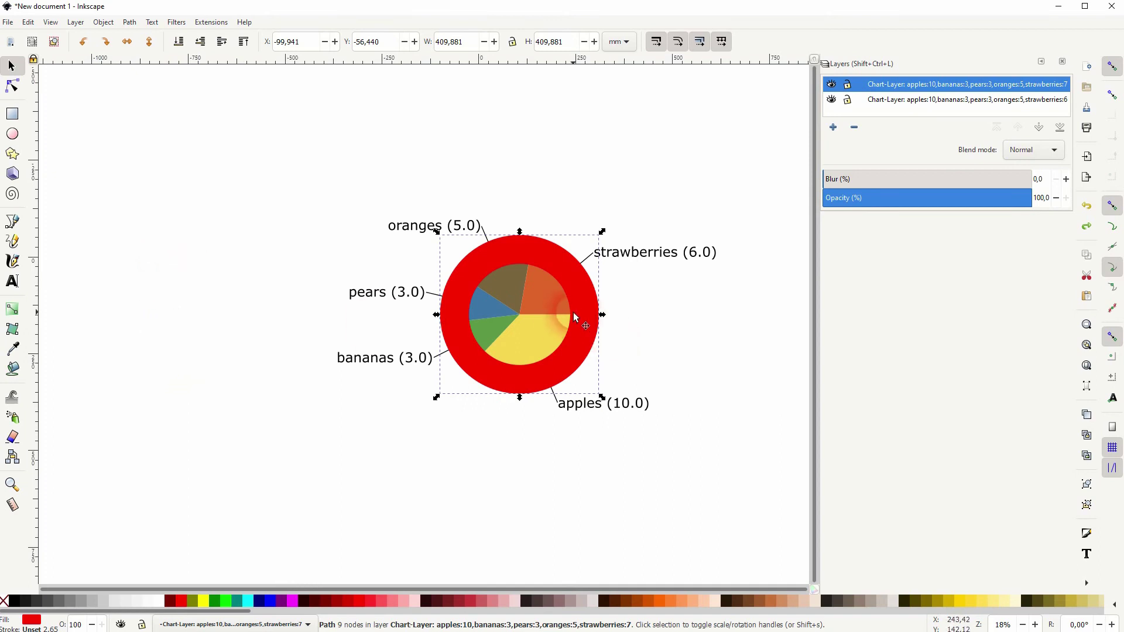
left_click_drag(580, 318, 260, 317)
left_click(698, 361)
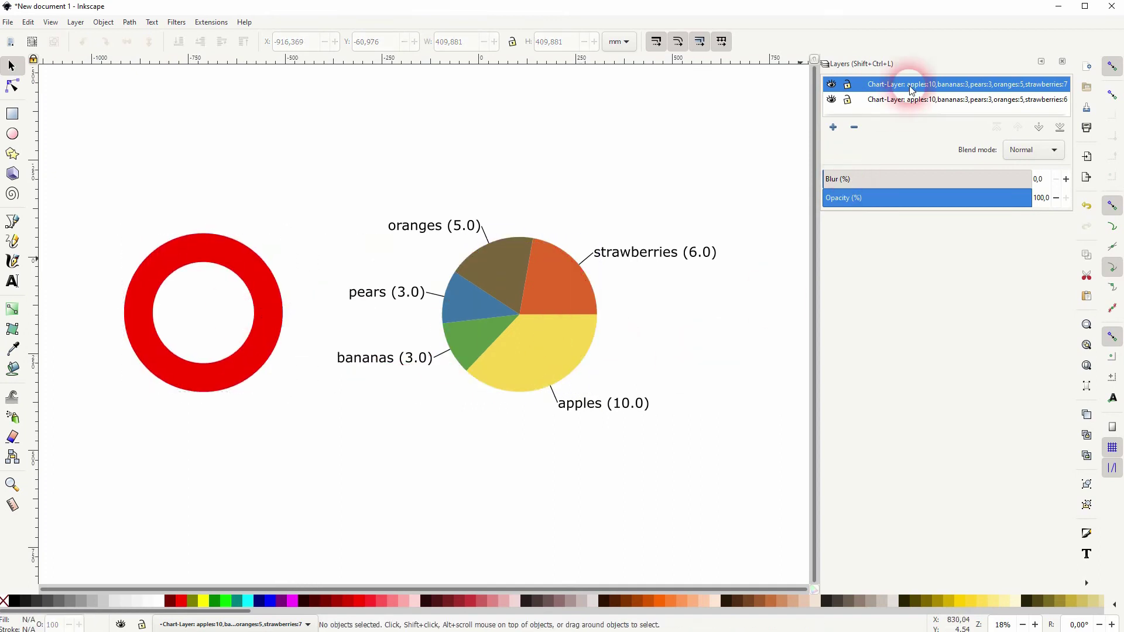
- On the pie chart's layer, select the fruit slices and group them into one object
left_click(892, 100)
left_click(558, 284)
left_click(483, 250, "shift")
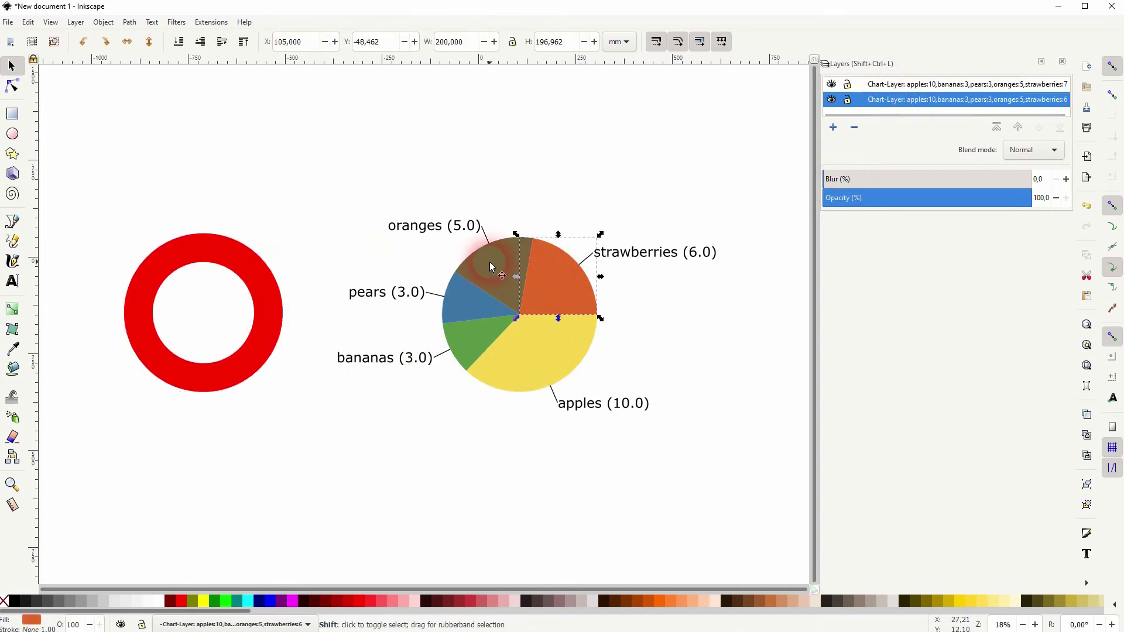
left_click(447, 315, "shift")
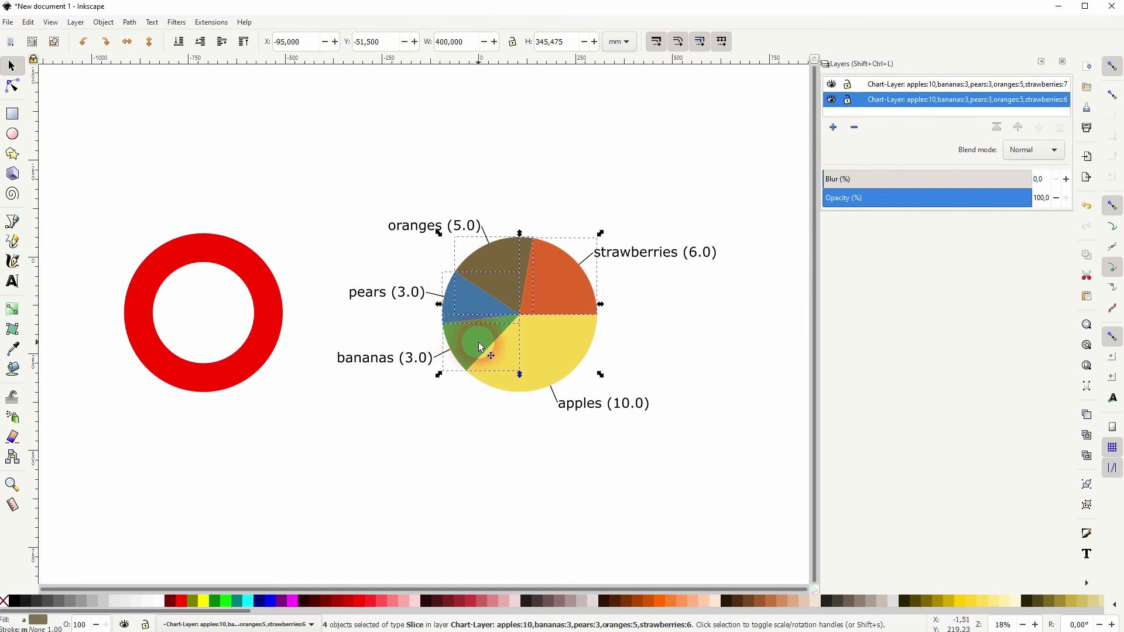
left_click(103, 22)
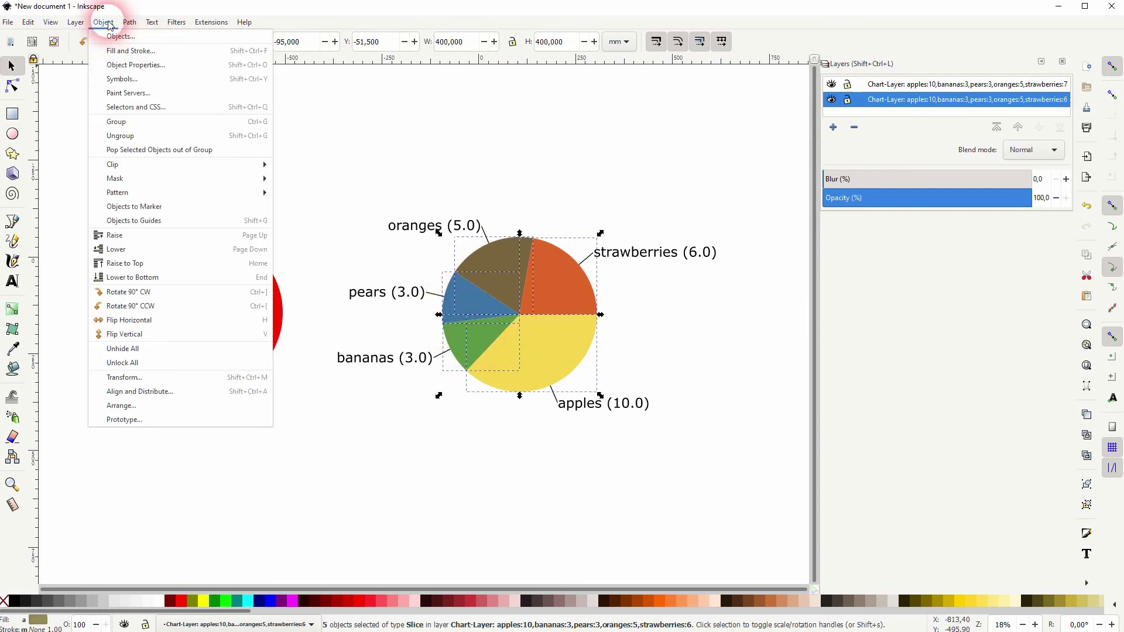
left_click(136, 128)
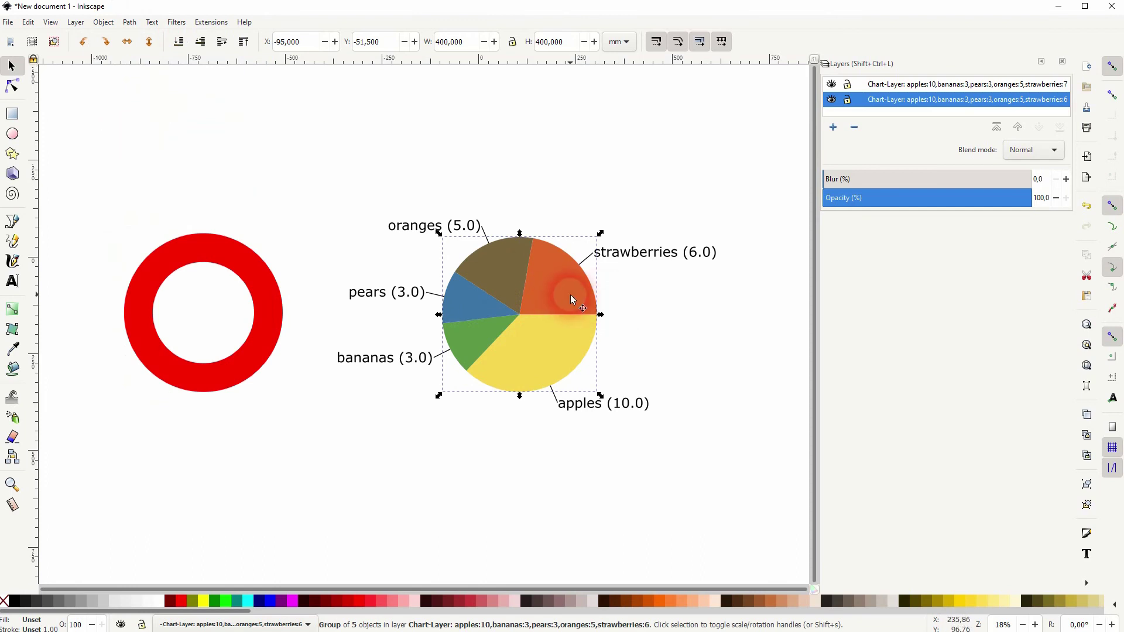
- Undo the accidental drag of the pie group and add the red ring to the selection
left_click_drag(572, 297, 552, 441)
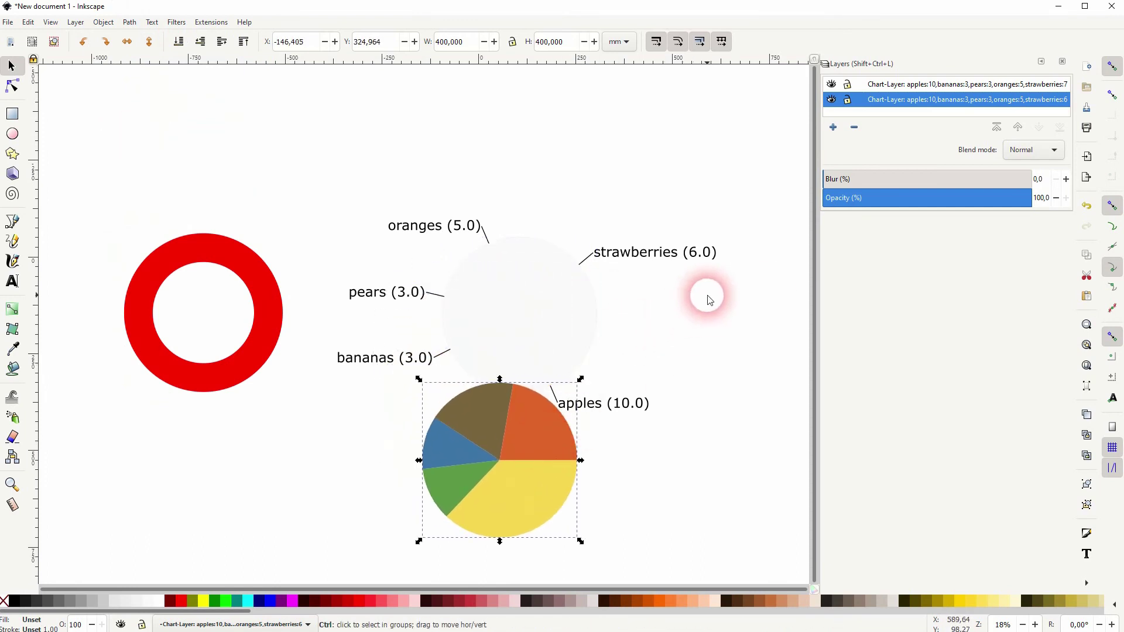
key("ctrl+z")
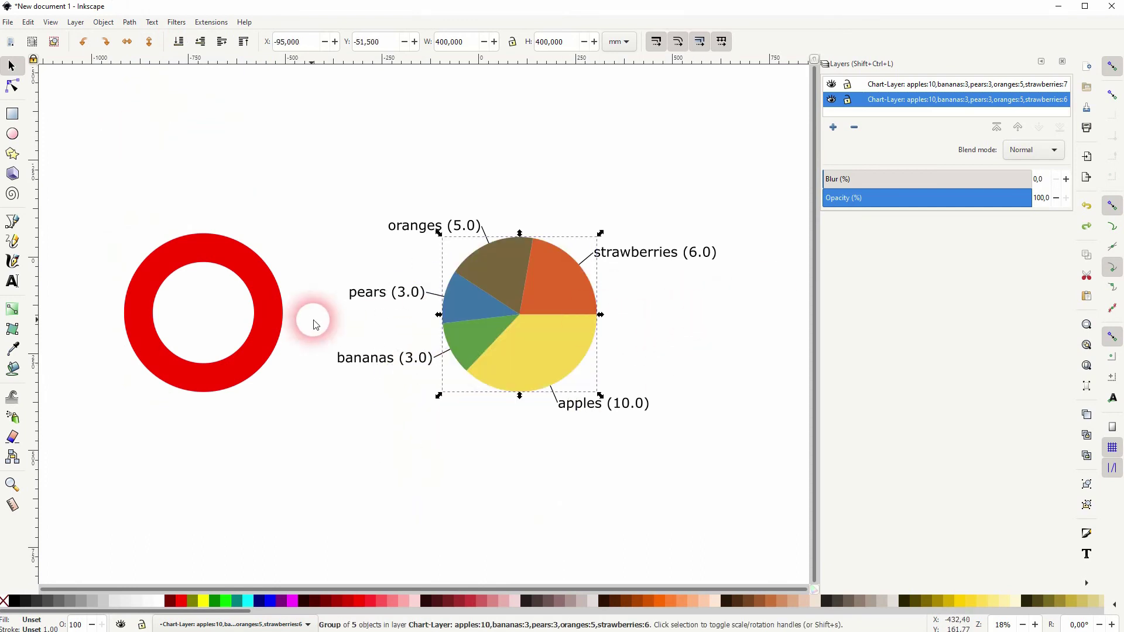
left_click(265, 303, "shift")
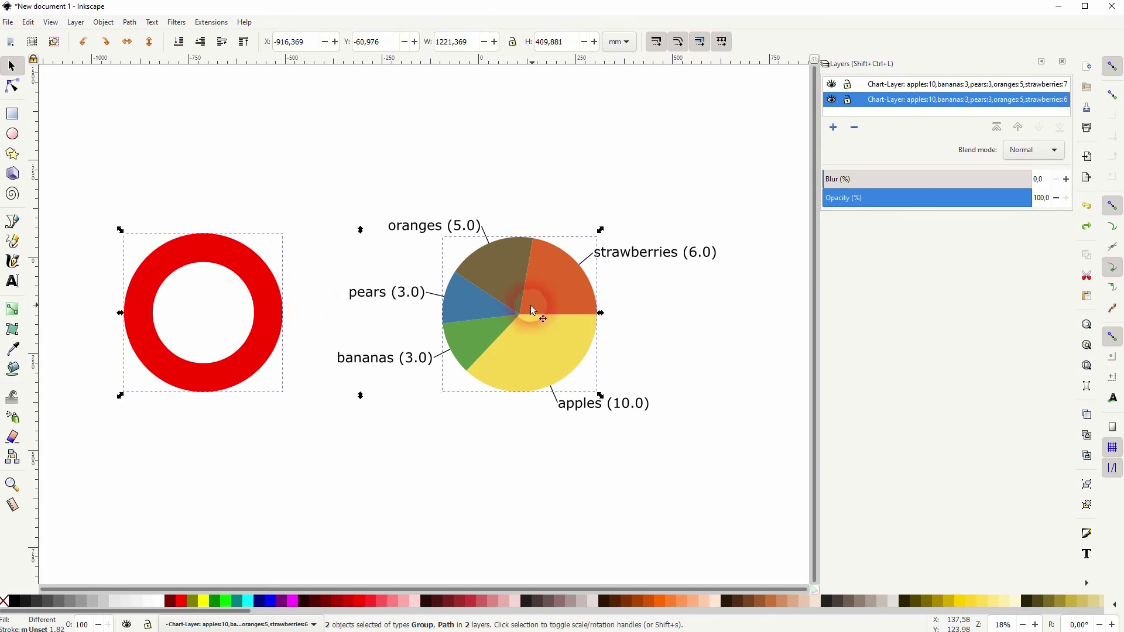
- Centre the ring and pie group horizontally and vertically, aligning relative to the Page
left_click(103, 22)
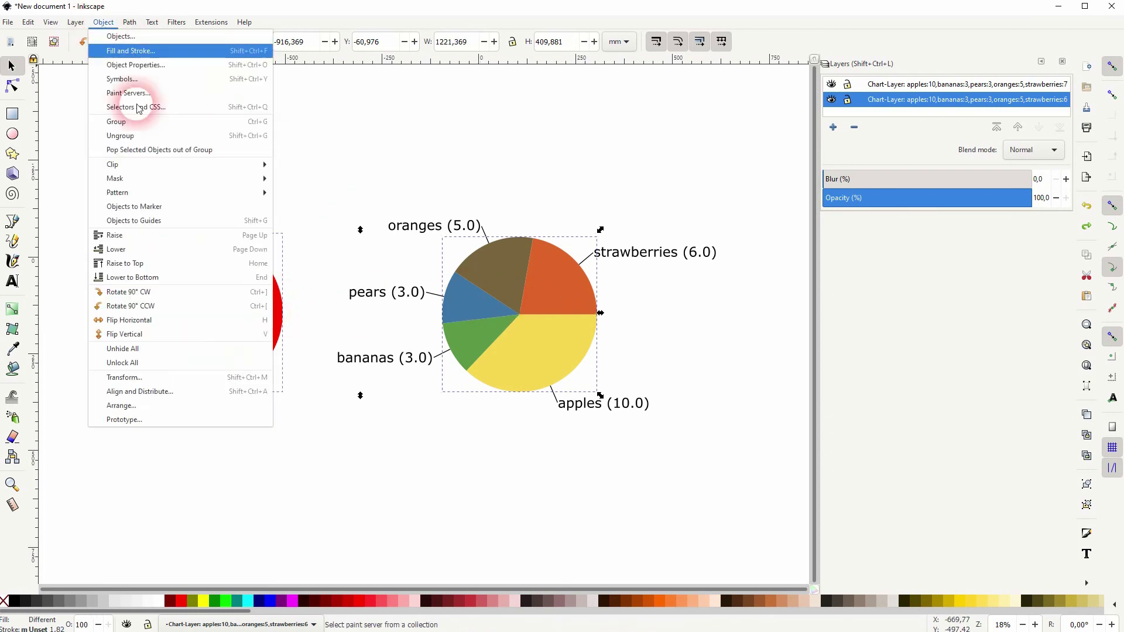
left_click(194, 391)
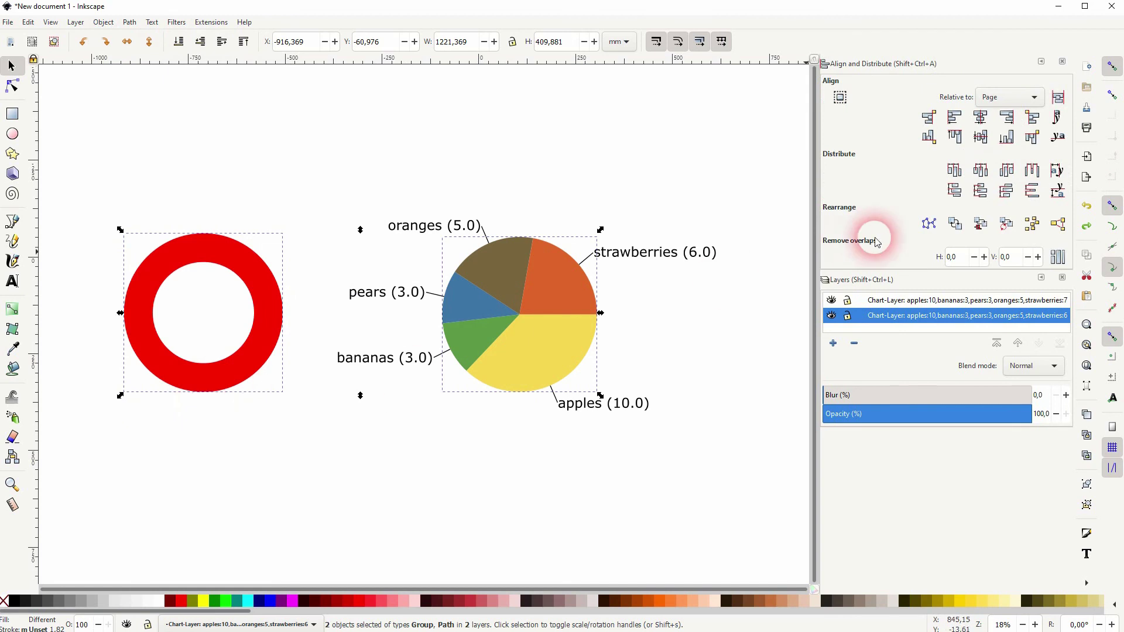
left_click(981, 116)
left_click(981, 136)
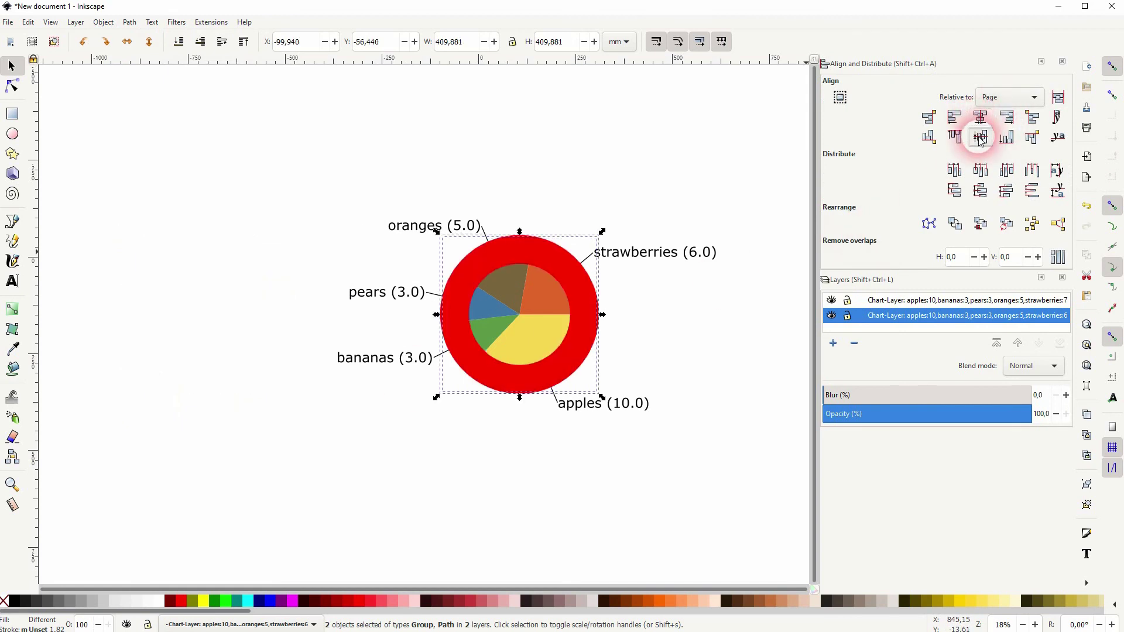
left_click(996, 98)
left_click(992, 97)
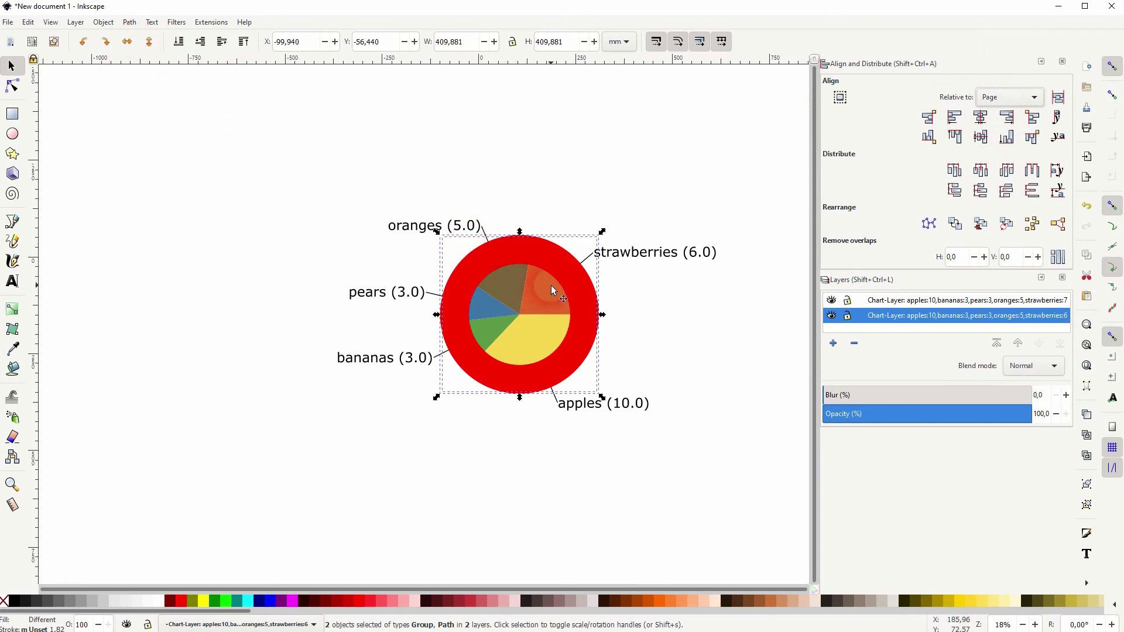
- Clip the pie slices to the ring, then deselect the resulting donut chart
left_click(129, 22)
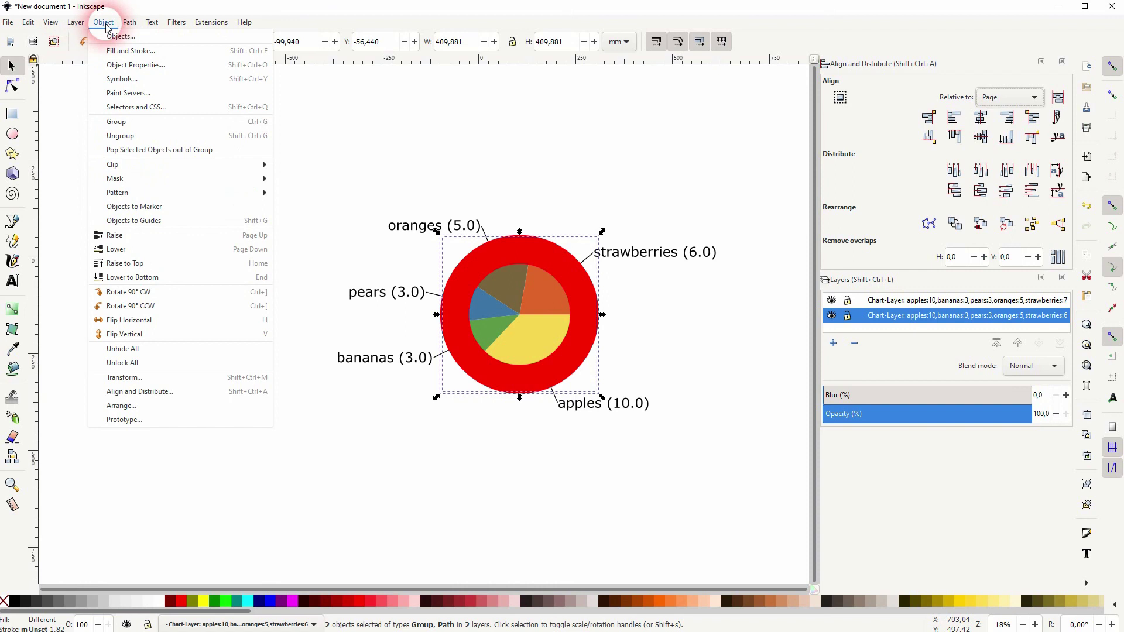
mouse_move(112, 164)
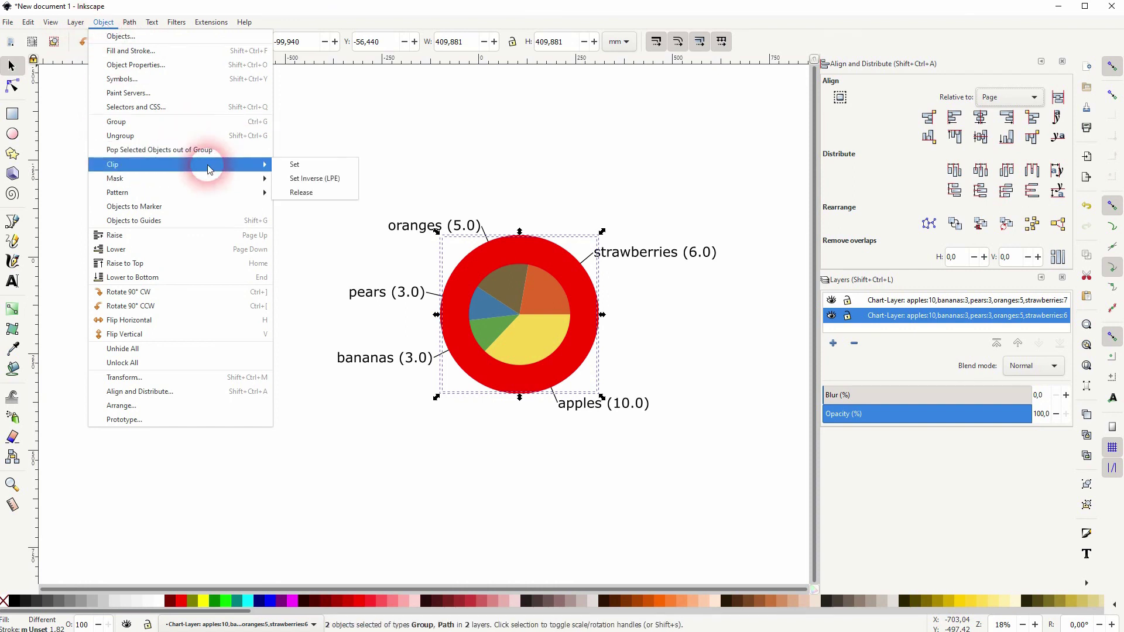
left_click(330, 166)
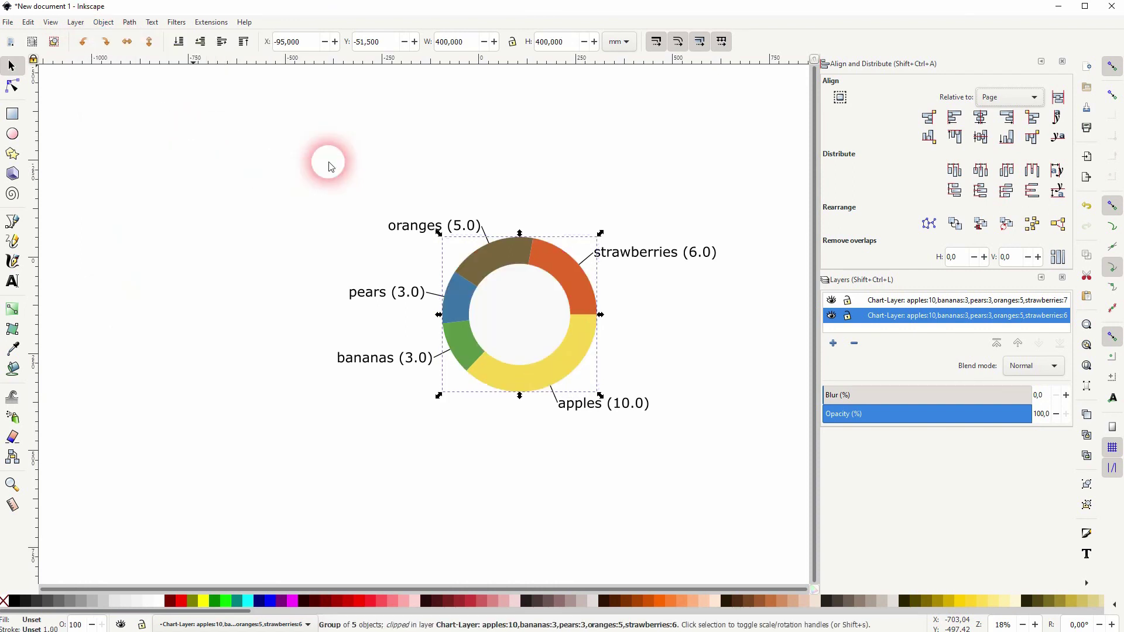
left_click(689, 369)
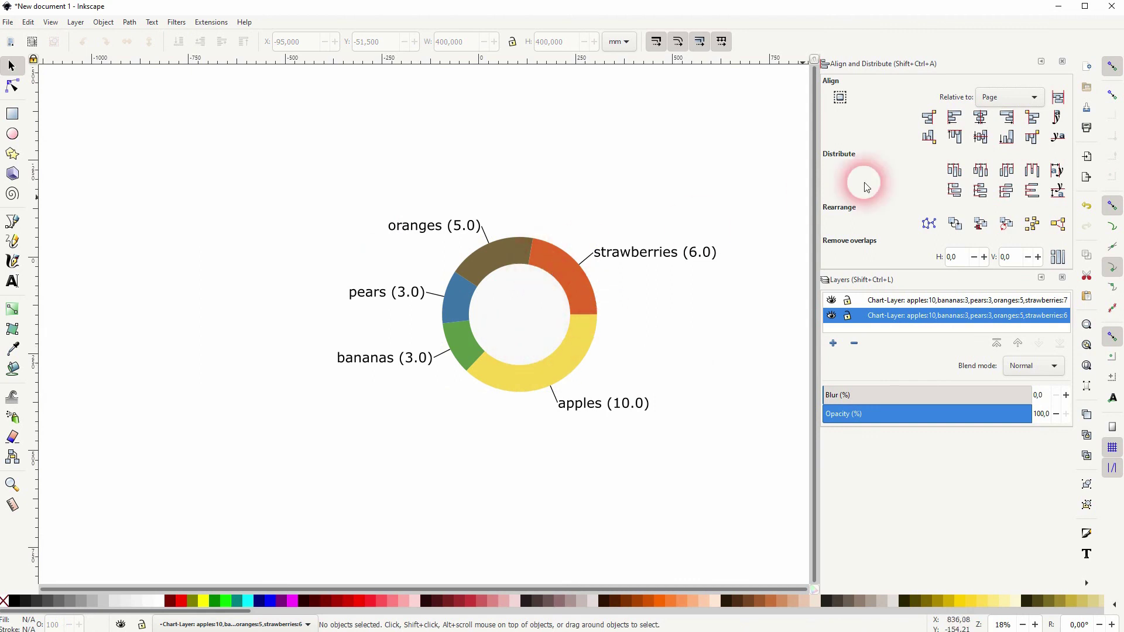
- Draw a large dark-red backdrop rectangle and lower it behind the donut chart
left_click(12, 113)
left_click_drag(164, 146, 838, 472)
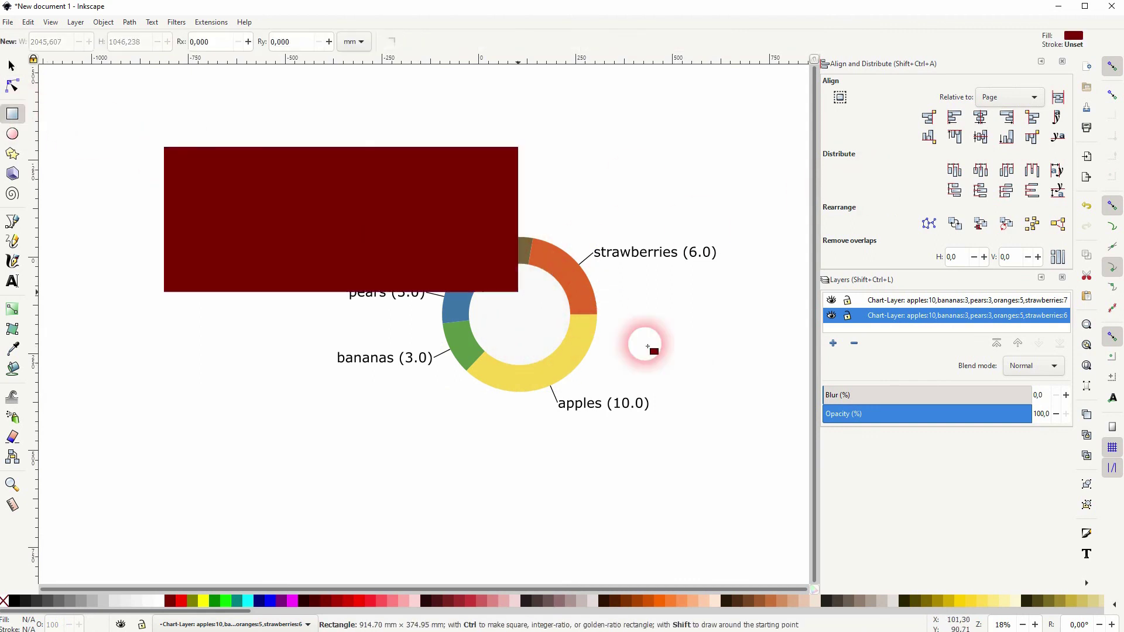
left_click(12, 65)
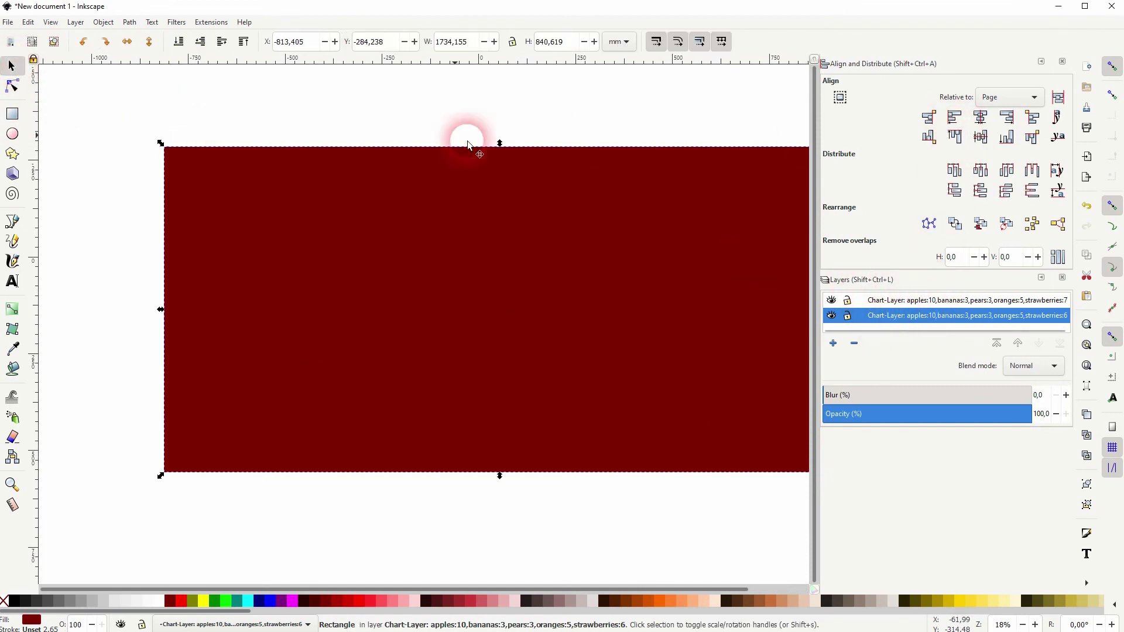
left_click(180, 43)
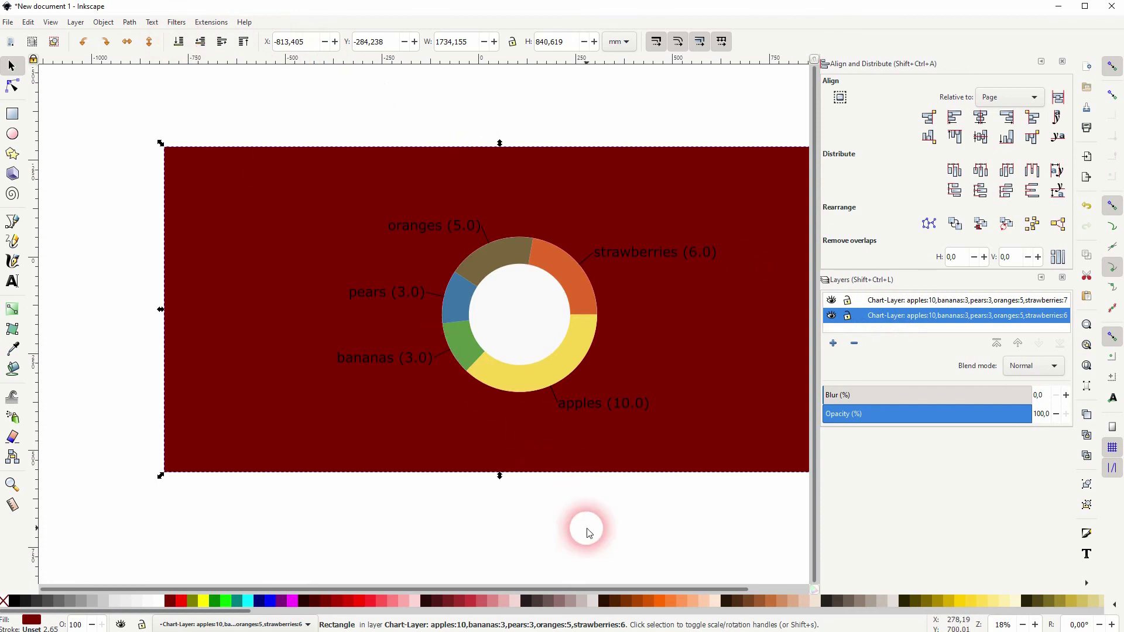
- Delete the white centre disc and then the dark-red backdrop rectangle
left_click(512, 304)
mouse_move(522, 308)
left_mouse_down()
mouse_move(303, 439)
mouse_move(216, 350)
left_mouse_up()
key("Delete")
left_click(224, 182)
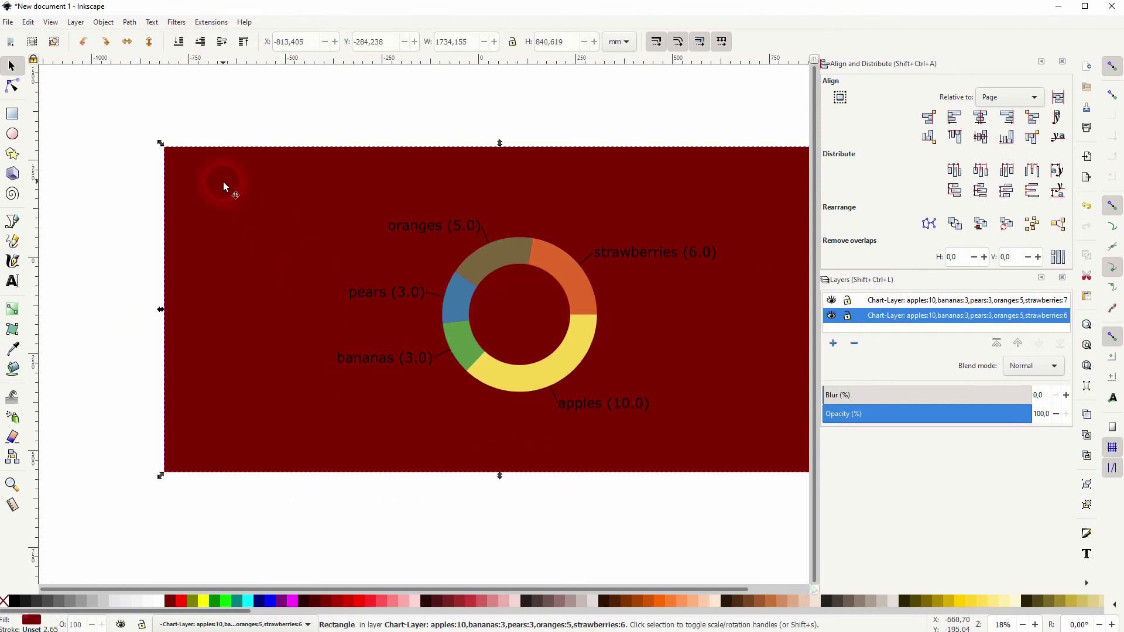
key("Delete")
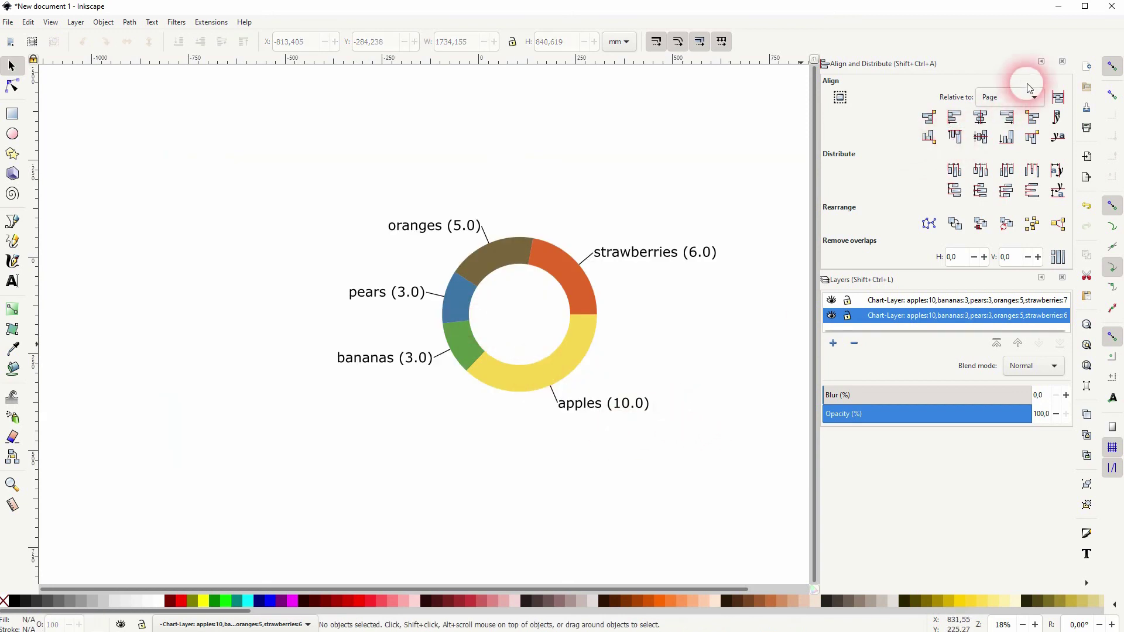
- Close the Align and Layers dialogs, then box-select the donut chart and clear the selection
left_click(1061, 61)
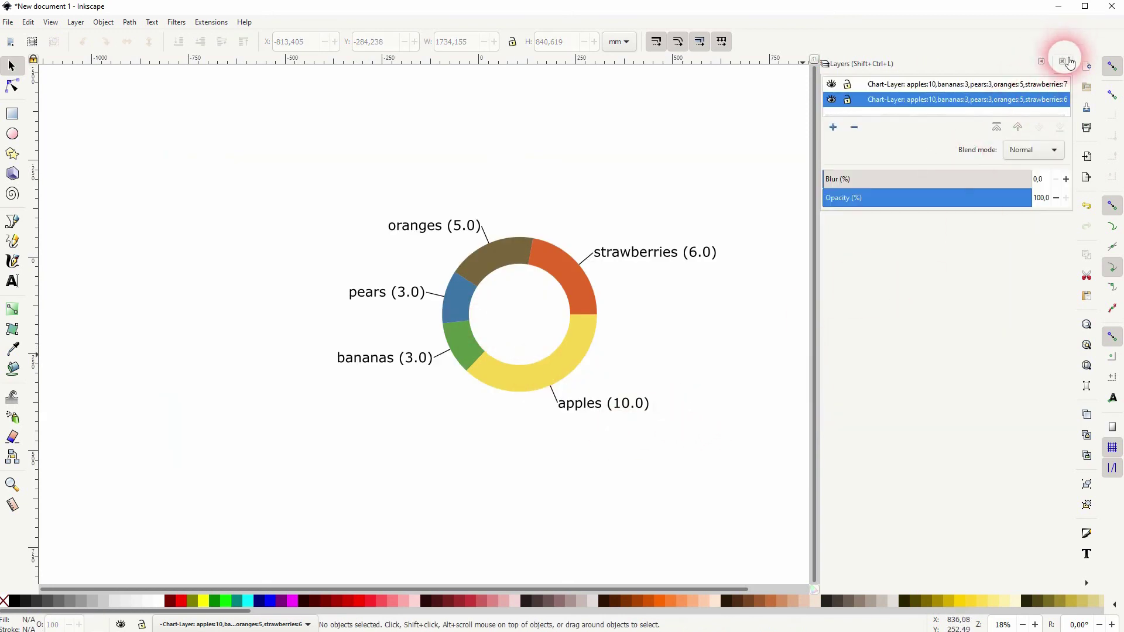
left_click(1064, 61)
left_click_drag(210, 518, 836, 132)
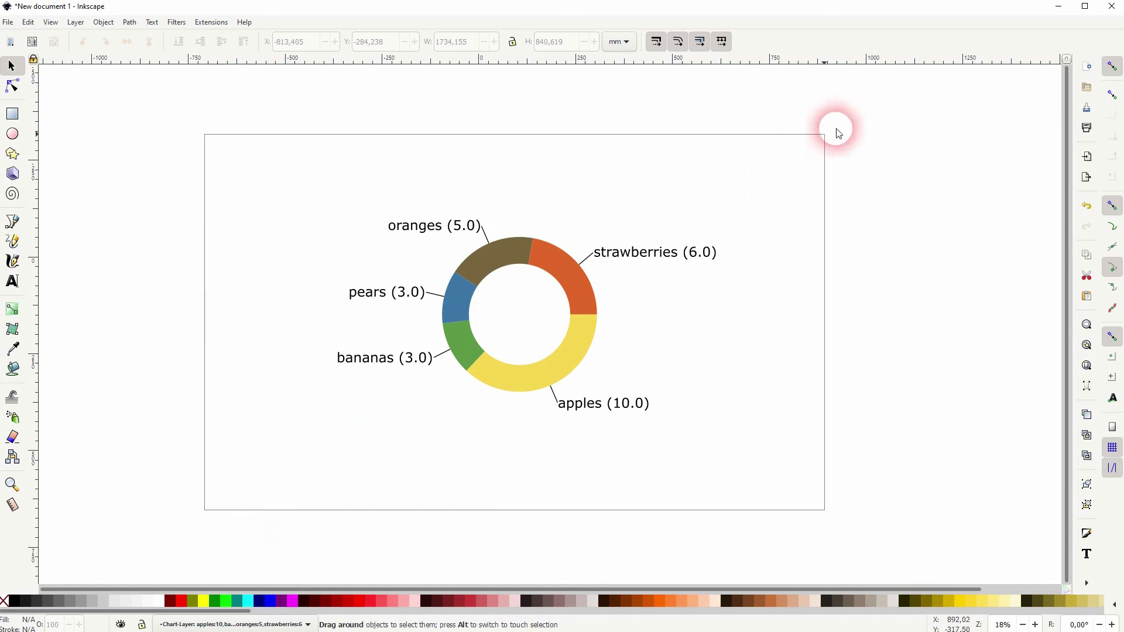
left_click(839, 274)
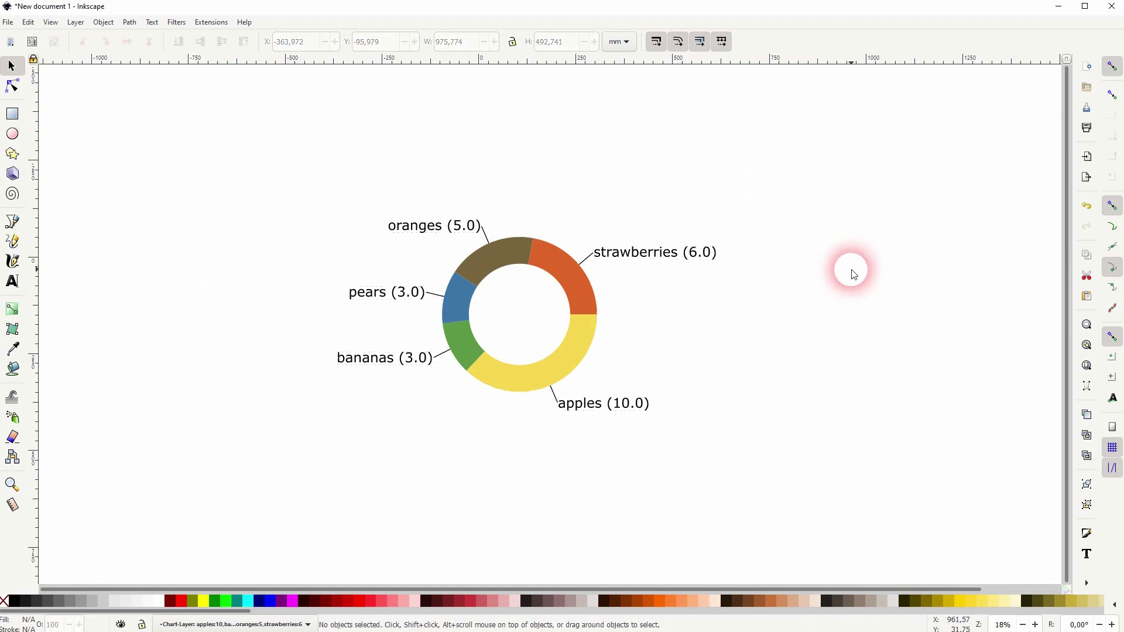